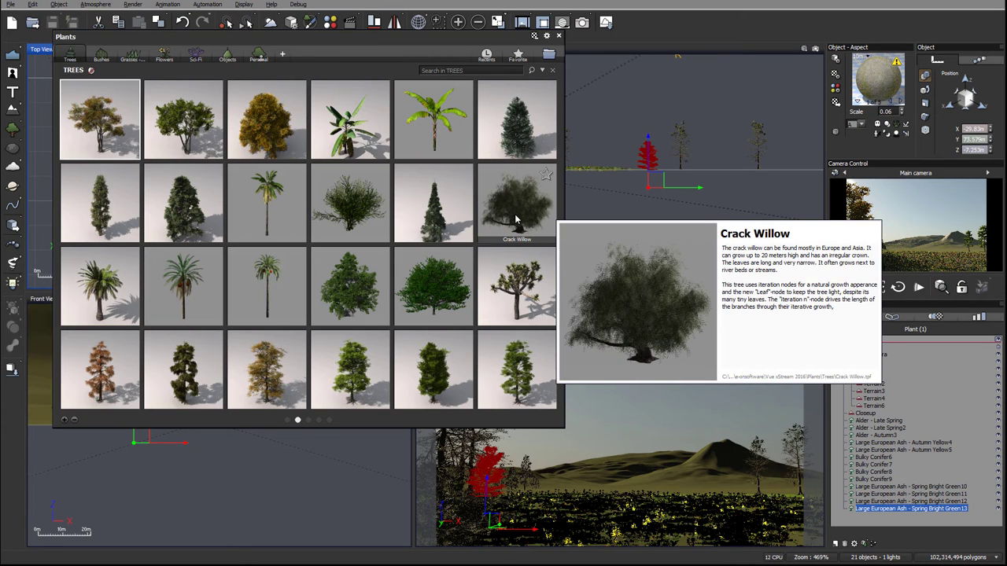
Add an Alder - Late Spring tree from the plant library and place it at the right edge of the ground plane behind the flowers.
{"action": "mouse_move", "coordinate": [167, 212]}
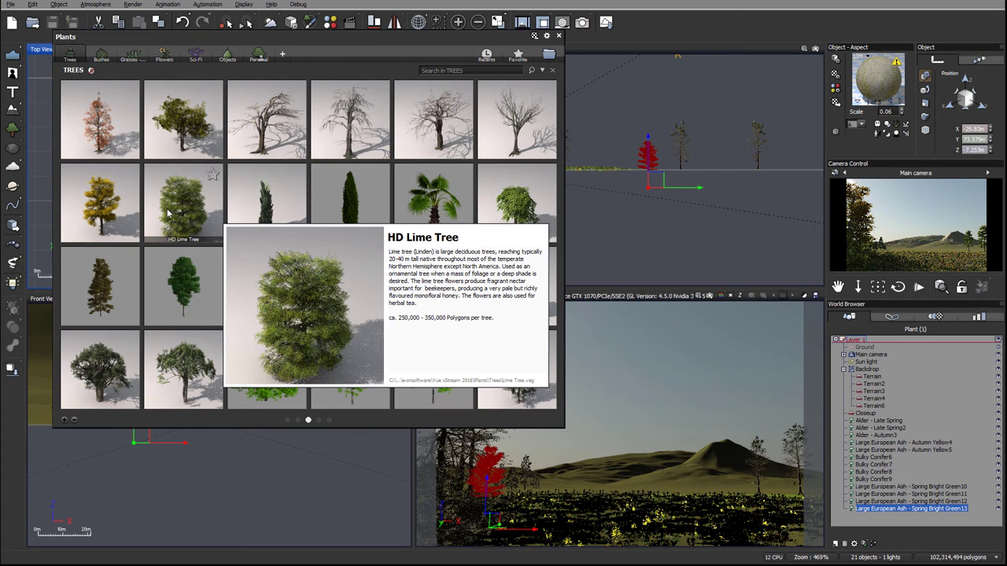
{"action": "scroll", "coordinate": [341, 274], "scroll_direction": "up", "scroll_amount": 2}
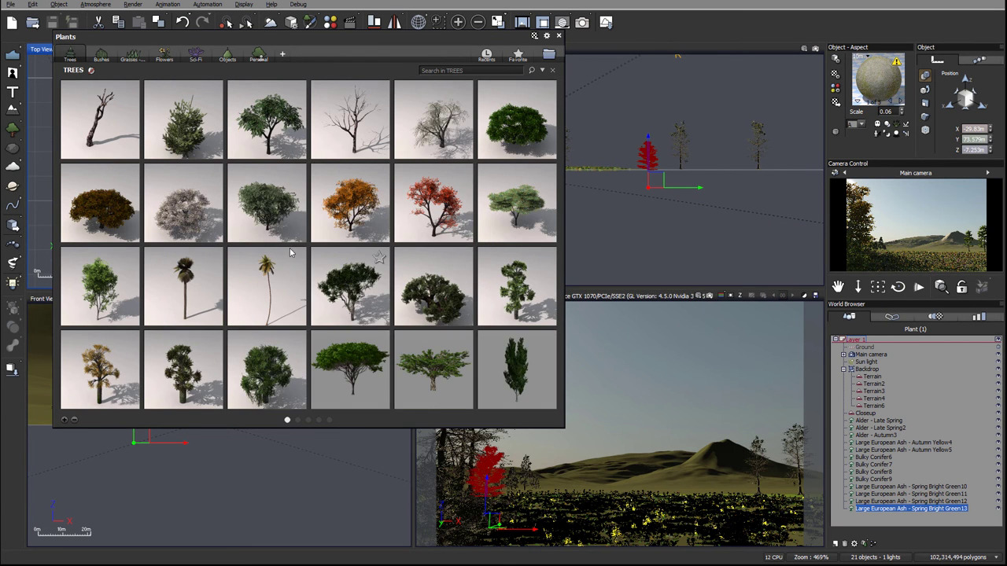
{"action": "scroll", "coordinate": [146, 292], "scroll_direction": "down", "scroll_amount": 1}
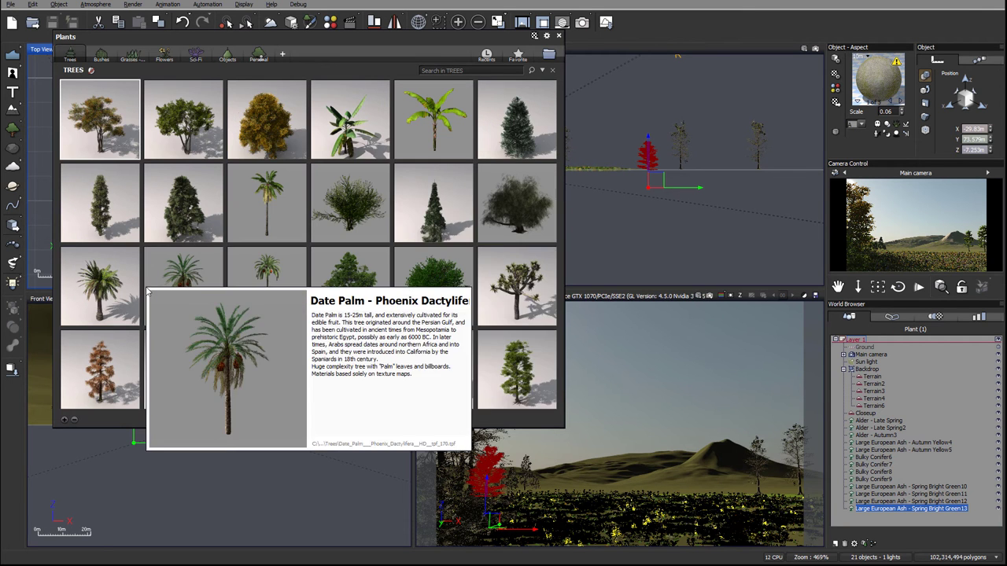
{"action": "double_click", "coordinate": [187, 134]}
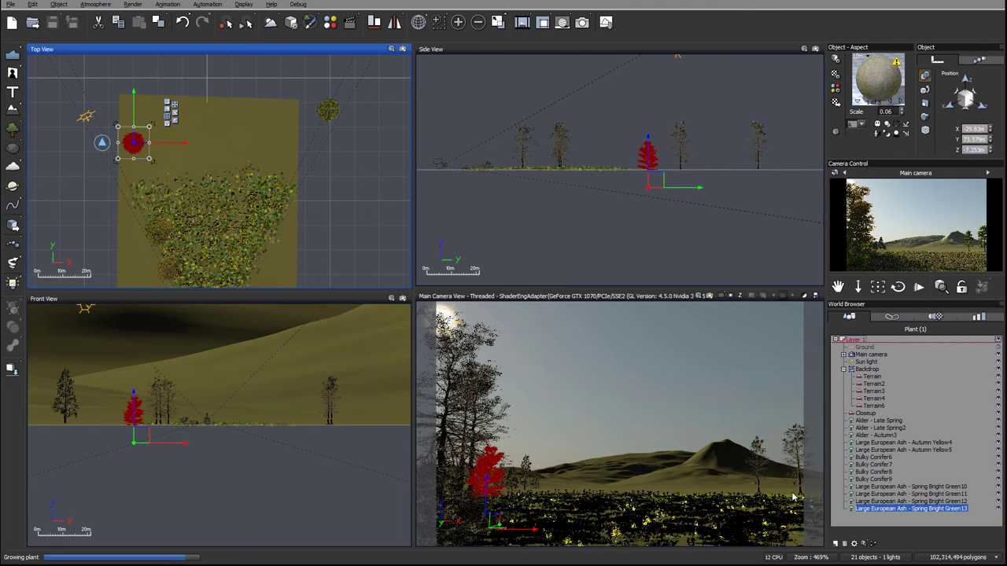
{"action": "left_click_drag", "start_coordinate": [225, 165], "coordinate": [301, 152]}
Scale the new alder down to bush size, sink it to about Z -2.25 m and move it beside the flowers' right edge.
{"action": "scroll", "coordinate": [301, 152], "scroll_direction": "up", "scroll_amount": 3}
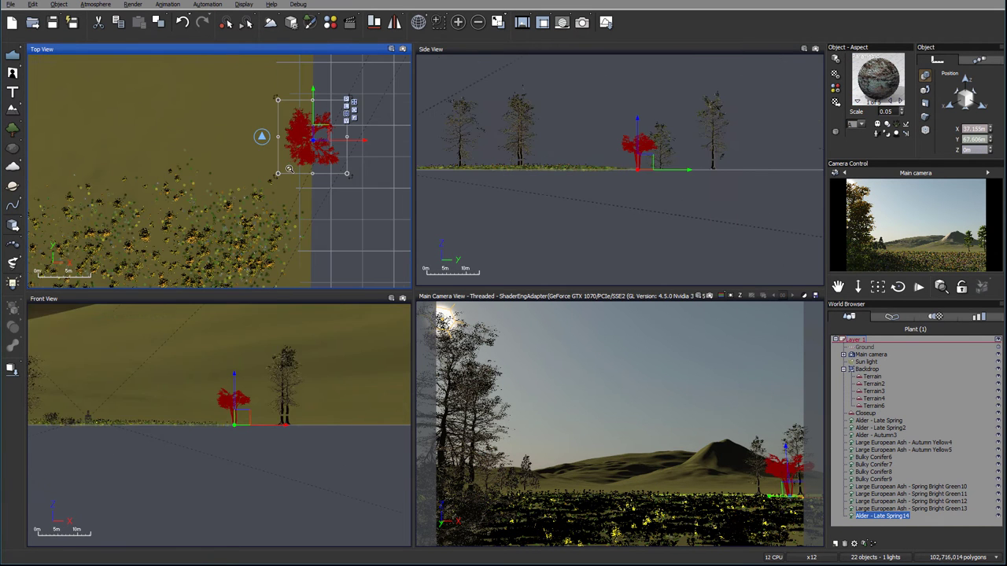
{"action": "left_click_drag", "start_coordinate": [276, 100], "coordinate": [297, 149]}
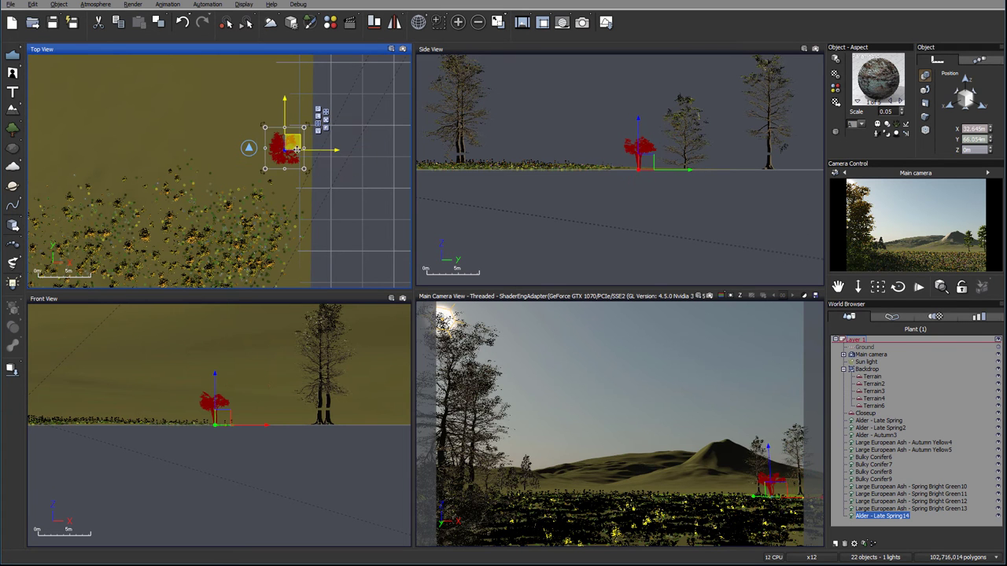
{"action": "left_click", "coordinate": [644, 162]}
{"action": "left_click_drag", "start_coordinate": [644, 162], "coordinate": [645, 175]}
{"action": "left_click", "coordinate": [291, 141]}
{"action": "left_click_drag", "start_coordinate": [291, 141], "coordinate": [299, 196]}
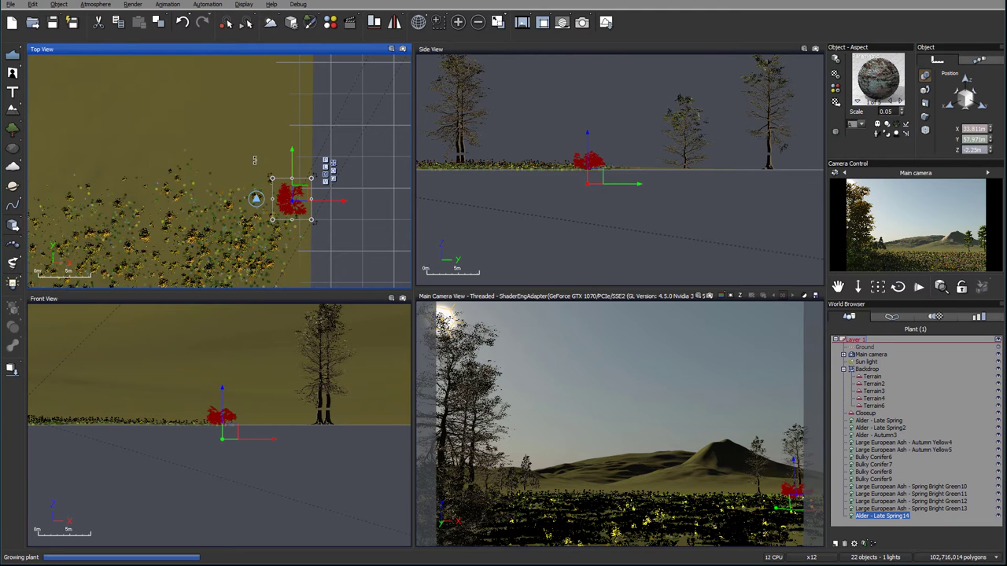
Add two more alders next to the small bush, sinking one to about Z -4.25 m and the other to about Z -5.25 m.
{"action": "left_click_drag", "start_coordinate": [230, 163], "coordinate": [303, 158]}
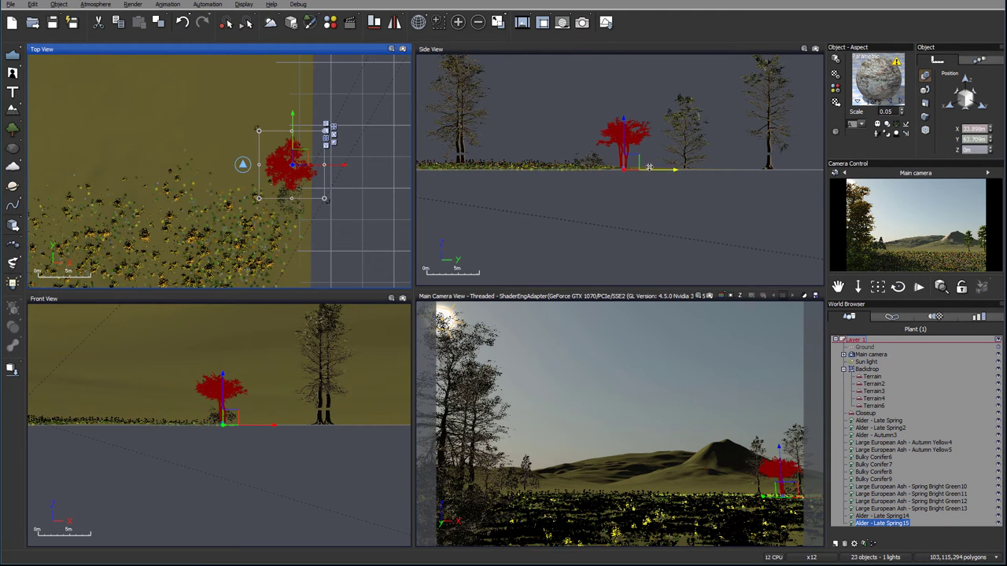
{"action": "left_click_drag", "start_coordinate": [627, 164], "coordinate": [628, 188]}
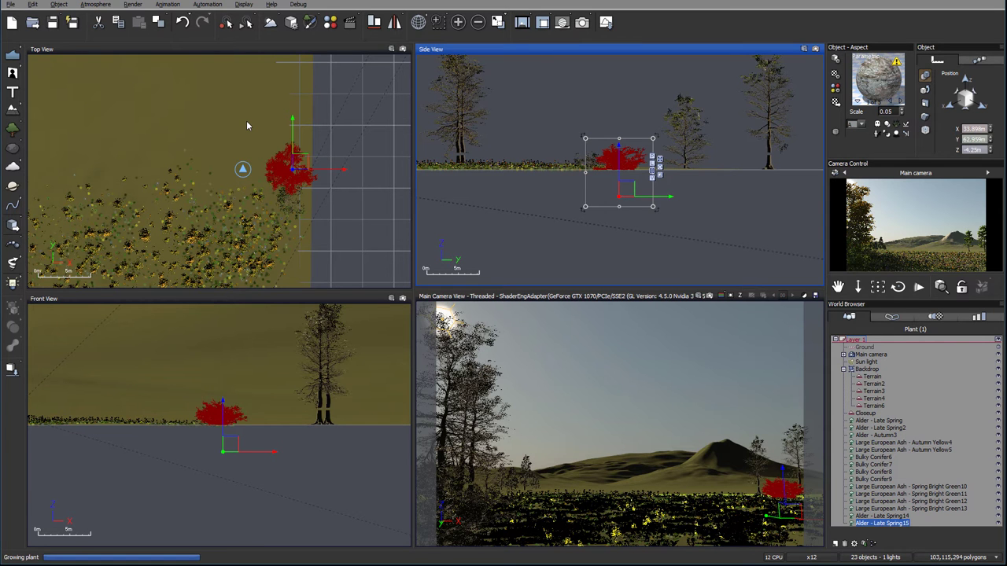
{"action": "left_click_drag", "start_coordinate": [225, 164], "coordinate": [262, 154]}
{"action": "left_click_drag", "start_coordinate": [645, 160], "coordinate": [659, 199]}
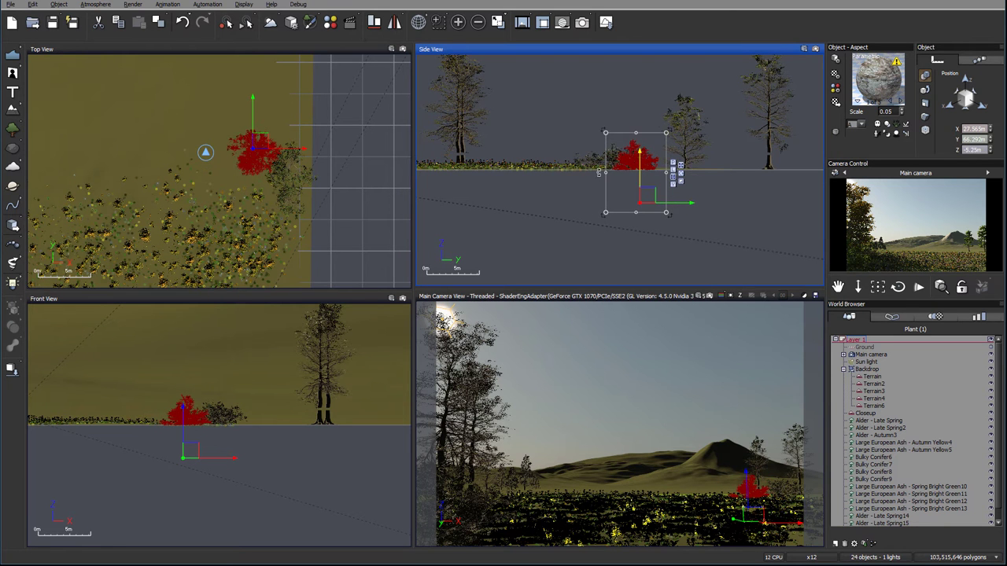
Add another alder at the ground plane's back-right corner, around X 32 m, Y 90 m, and sink it to Z -6 m.
{"action": "right_click_drag", "start_coordinate": [320, 174], "coordinate": [350, 266]}
{"action": "right_click_drag", "start_coordinate": [310, 132], "coordinate": [360, 144]}
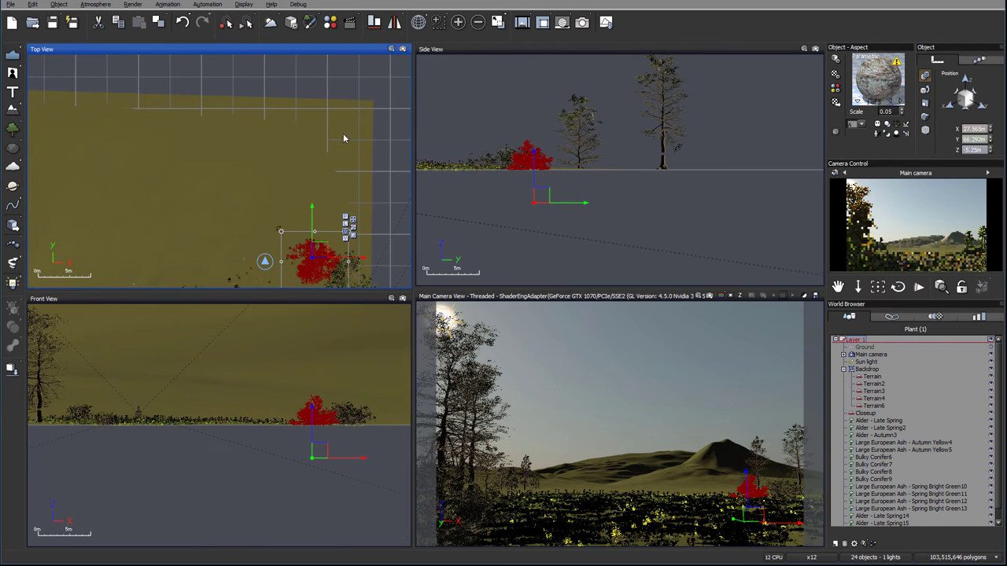
{"action": "scroll", "coordinate": [313, 137], "scroll_direction": "down", "scroll_amount": 4}
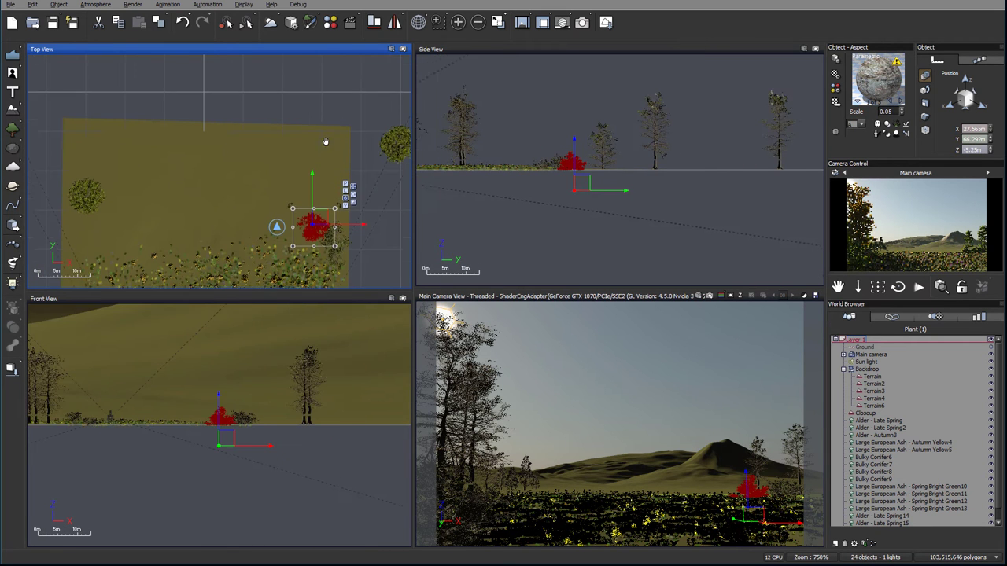
{"action": "left_click", "coordinate": [12, 129]}
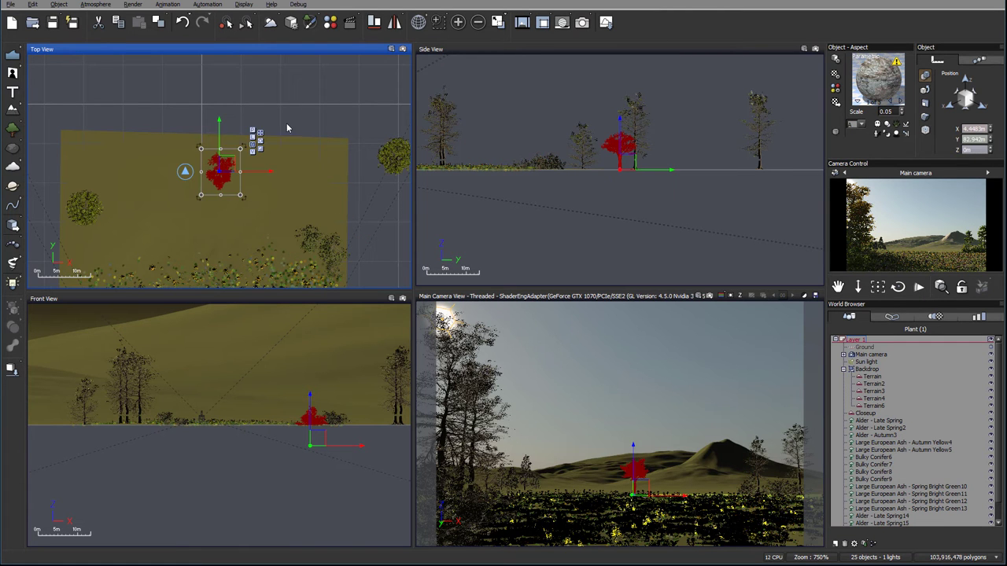
{"action": "left_click_drag", "start_coordinate": [262, 133], "coordinate": [356, 80]}
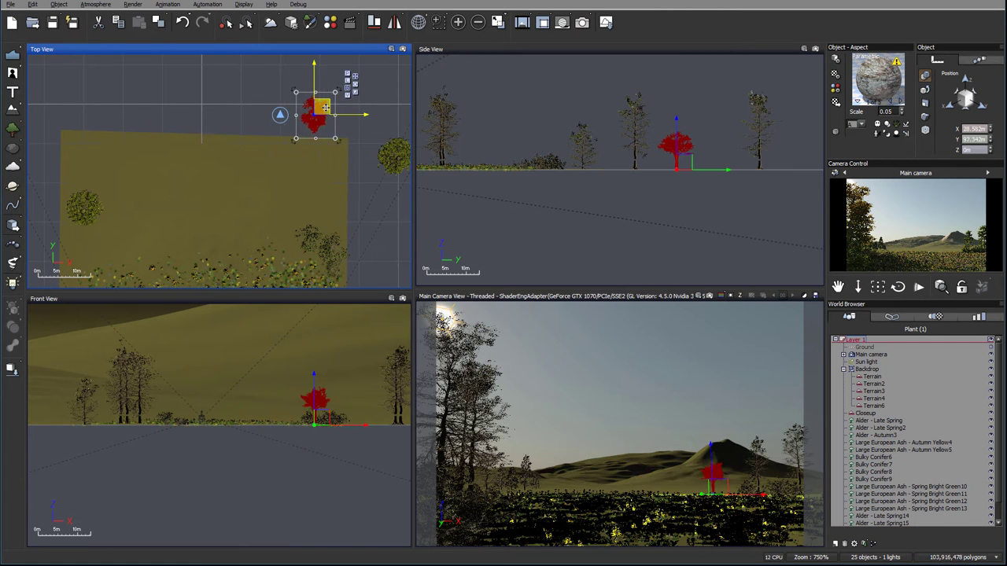
{"action": "left_click_drag", "start_coordinate": [694, 163], "coordinate": [693, 187]}
{"action": "left_click_drag", "start_coordinate": [312, 116], "coordinate": [332, 137]}
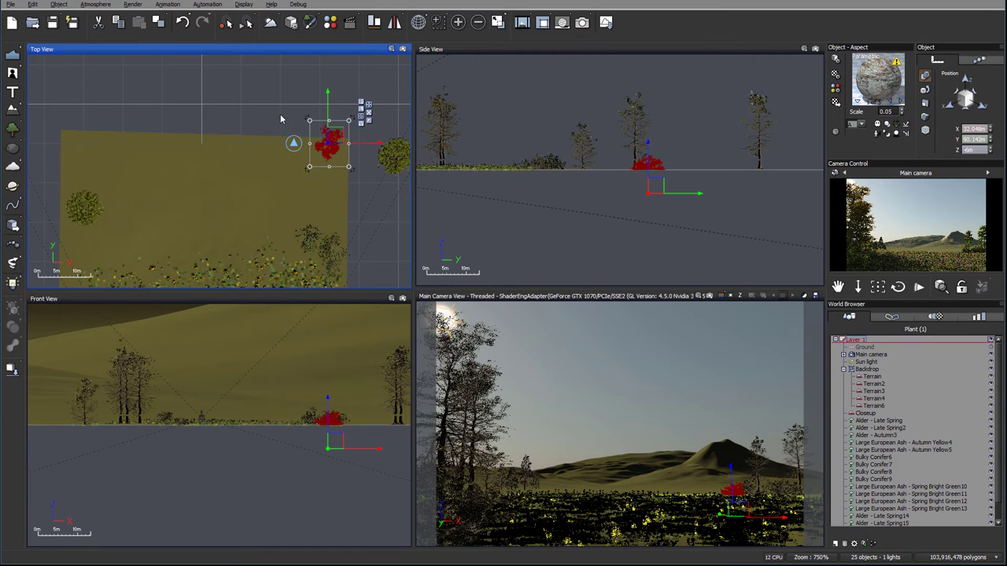
Add an alder behind the tree at the ground plane's back-left corner and sink it to about Z -4.9 m.
{"action": "right_click_drag", "start_coordinate": [171, 136], "coordinate": [235, 143]}
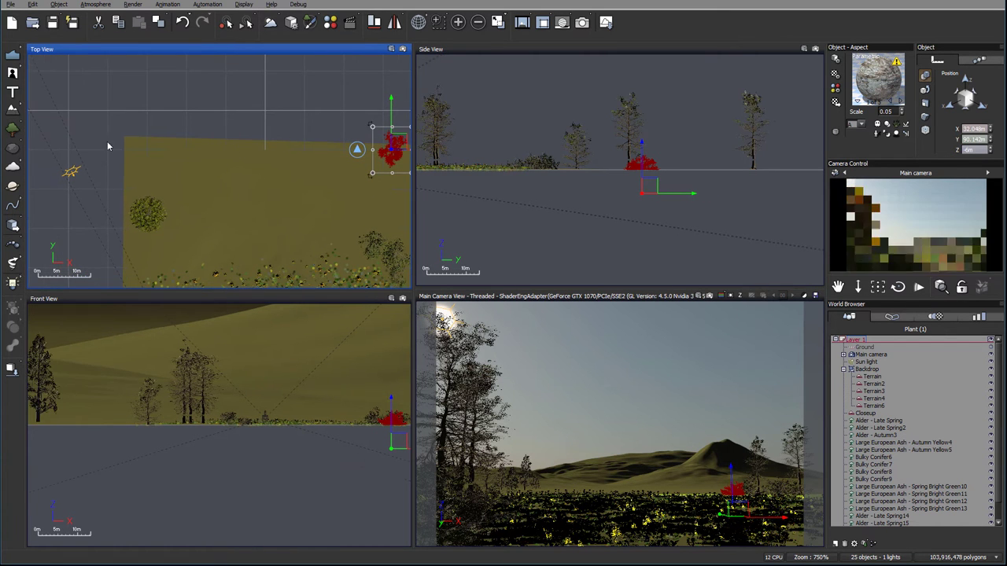
{"action": "left_click", "coordinate": [13, 129]}
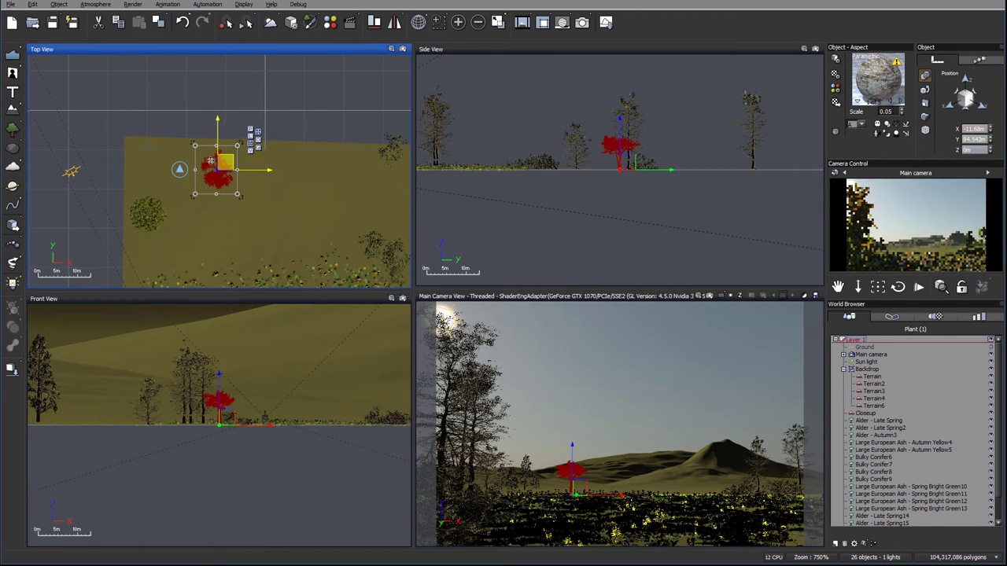
{"action": "left_click_drag", "start_coordinate": [226, 162], "coordinate": [182, 157]}
{"action": "left_click_drag", "start_coordinate": [629, 161], "coordinate": [632, 180]}
{"action": "left_click_drag", "start_coordinate": [180, 158], "coordinate": [156, 163]}
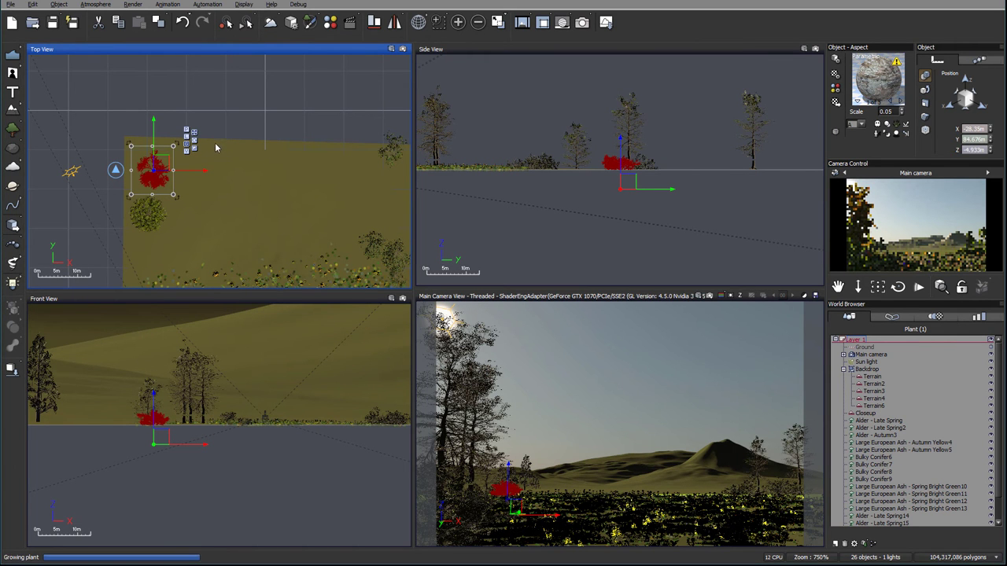
Add a second alder beside the back-left one, shrink it to a small bush and sink it to about Z -3 m.
{"action": "left_click_drag", "start_coordinate": [222, 164], "coordinate": [176, 165]}
{"action": "left_click", "coordinate": [634, 178]}
{"action": "left_click_drag", "start_coordinate": [633, 178], "coordinate": [633, 186]}
{"action": "left_click_drag", "start_coordinate": [643, 147], "coordinate": [624, 174]}
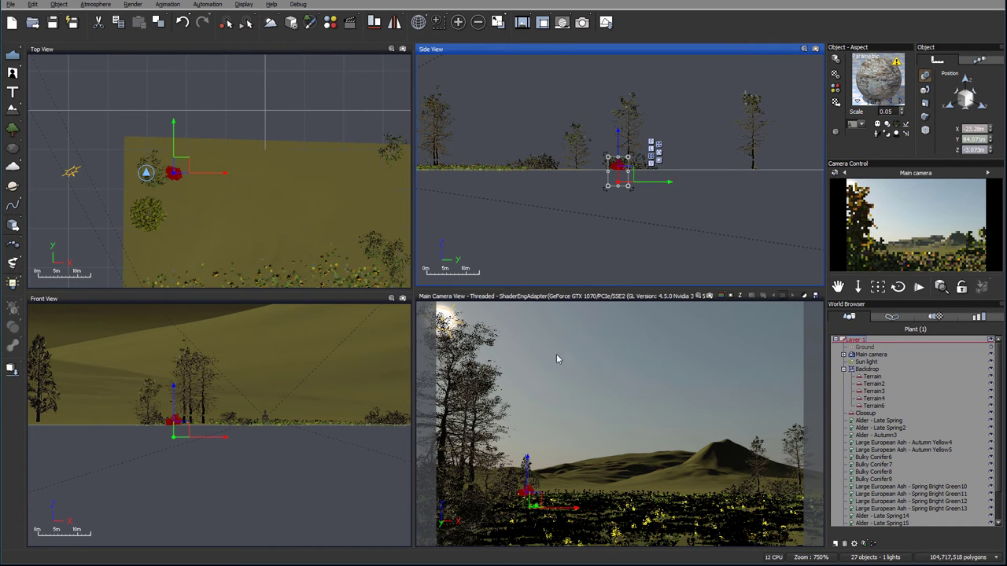
Add another alder from the tree library, place it at the back edge behind the left bushes and sink its trunk below ground.
{"action": "left_click", "coordinate": [12, 136]}
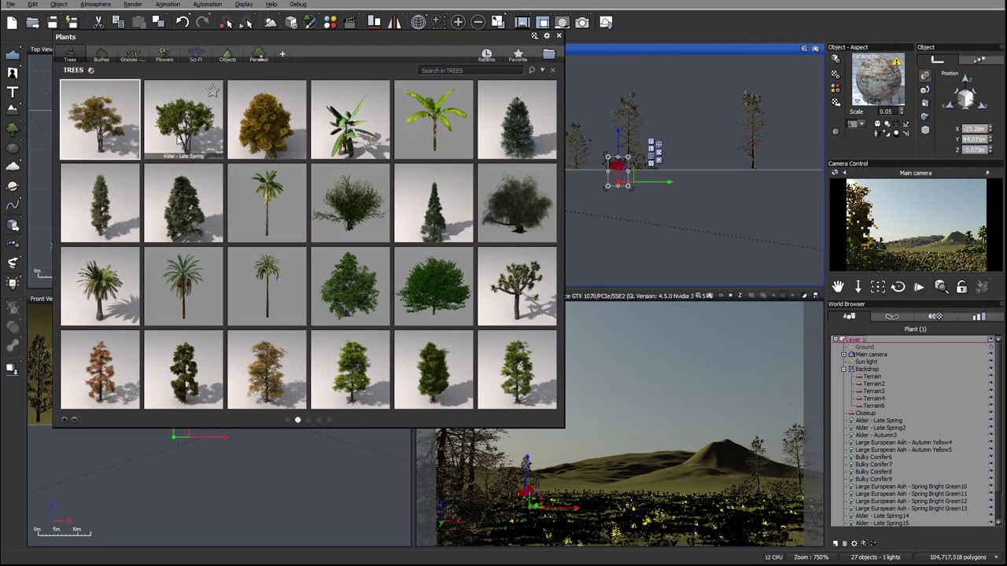
{"action": "left_click", "coordinate": [129, 93]}
{"action": "left_click", "coordinate": [365, 233]}
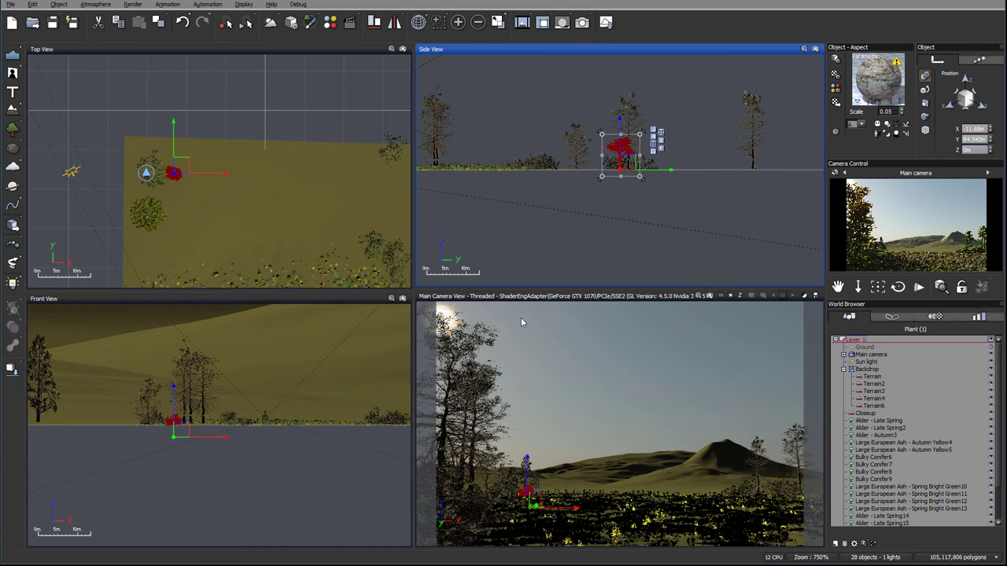
{"action": "left_click_drag", "start_coordinate": [222, 170], "coordinate": [193, 141]}
{"action": "left_click_drag", "start_coordinate": [651, 153], "coordinate": [654, 184]}
{"action": "left_click_drag", "start_coordinate": [201, 129], "coordinate": [192, 133]}
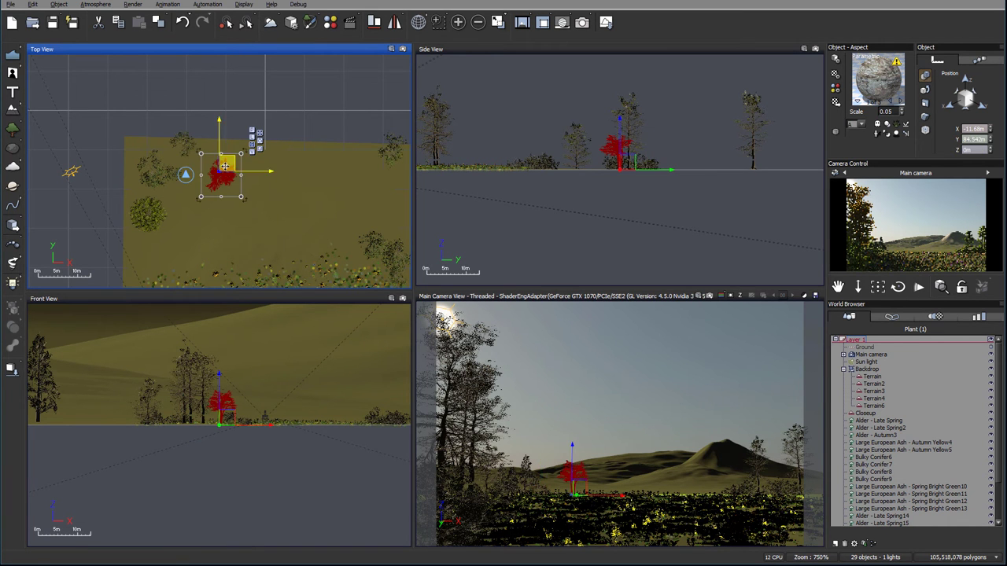
Add two alders around the back-right bush, sinking both trunks below ground, the rear one to about Z -4.8 m.
{"action": "left_click_drag", "start_coordinate": [234, 162], "coordinate": [378, 134]}
{"action": "left_click_drag", "start_coordinate": [653, 161], "coordinate": [662, 180]}
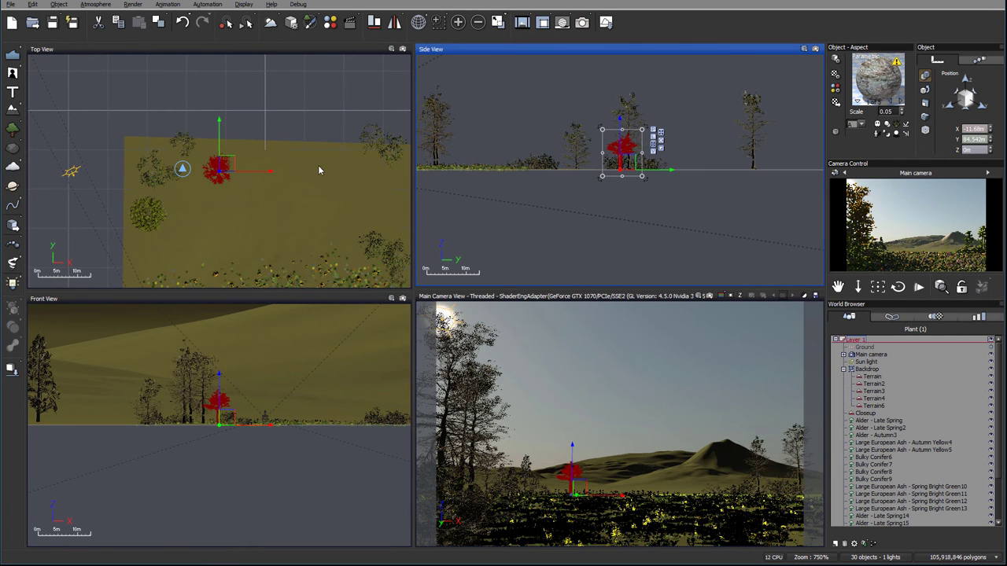
{"action": "left_click_drag", "start_coordinate": [224, 167], "coordinate": [366, 114]}
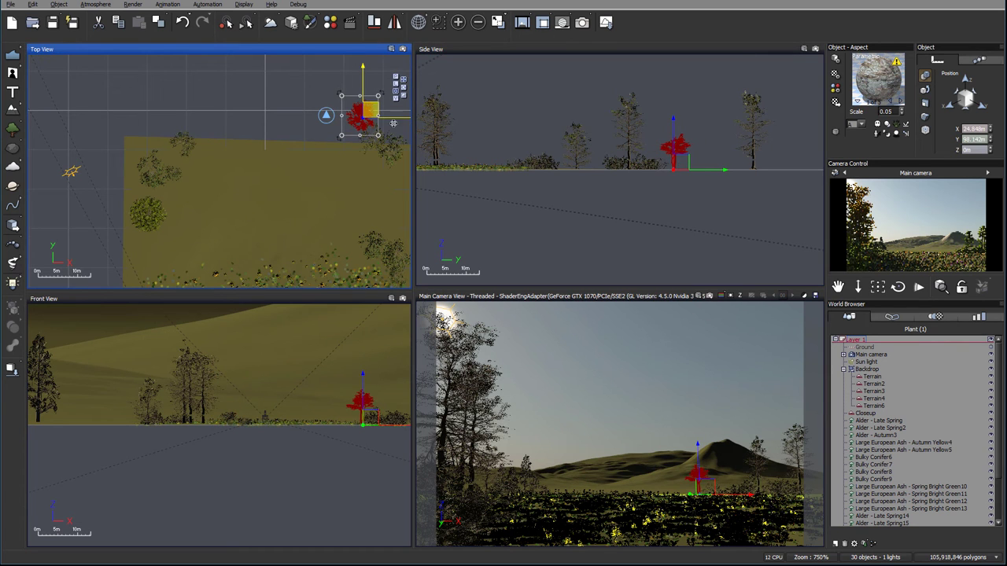
{"action": "left_click_drag", "start_coordinate": [689, 153], "coordinate": [691, 174]}
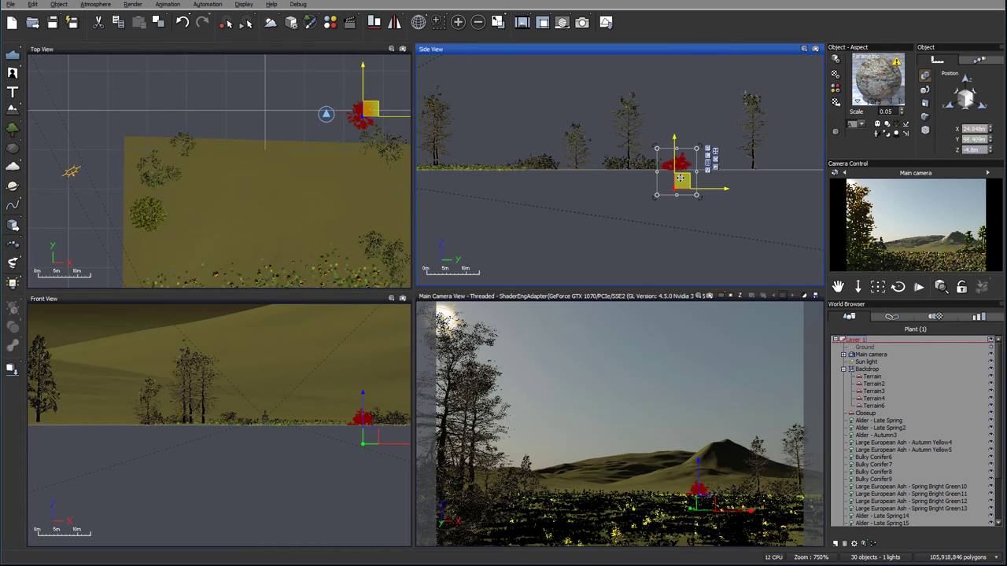
Add an alder just behind the flowers on the left, around X -12.5 m, Y 67 m, and sink it to about Z -3.9 m.
{"action": "left_click", "coordinate": [12, 128]}
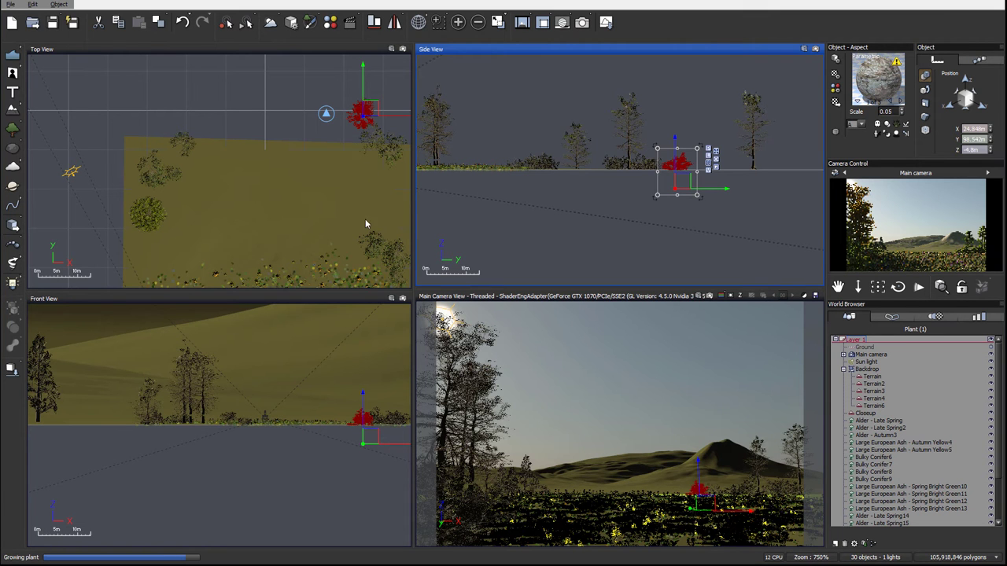
{"action": "left_click_drag", "start_coordinate": [220, 164], "coordinate": [217, 243]}
{"action": "left_click_drag", "start_coordinate": [553, 160], "coordinate": [557, 175]}
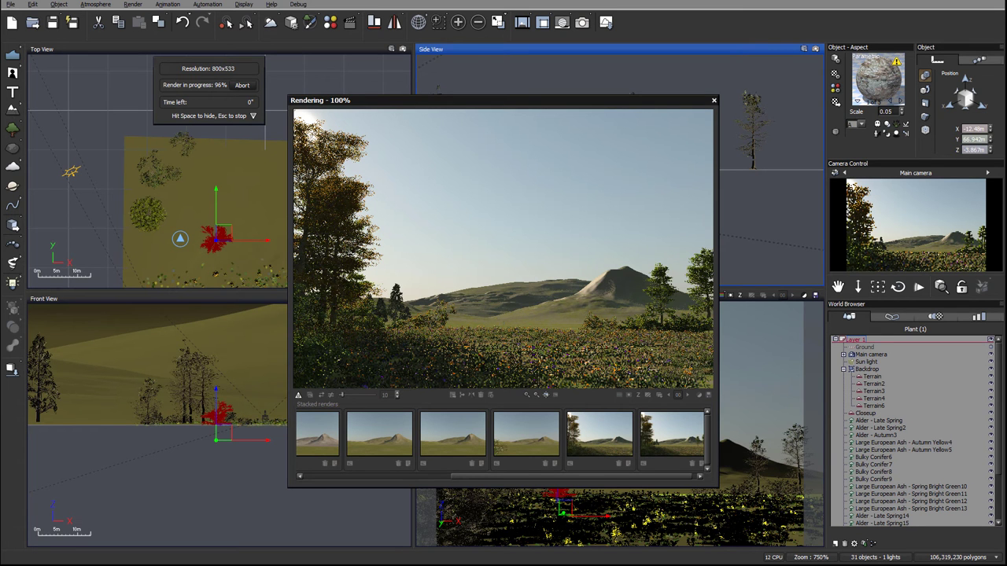
Render the main camera view, accept the post render options and close the render display after reviewing the image.
{"action": "left_click", "coordinate": [734, 298]}
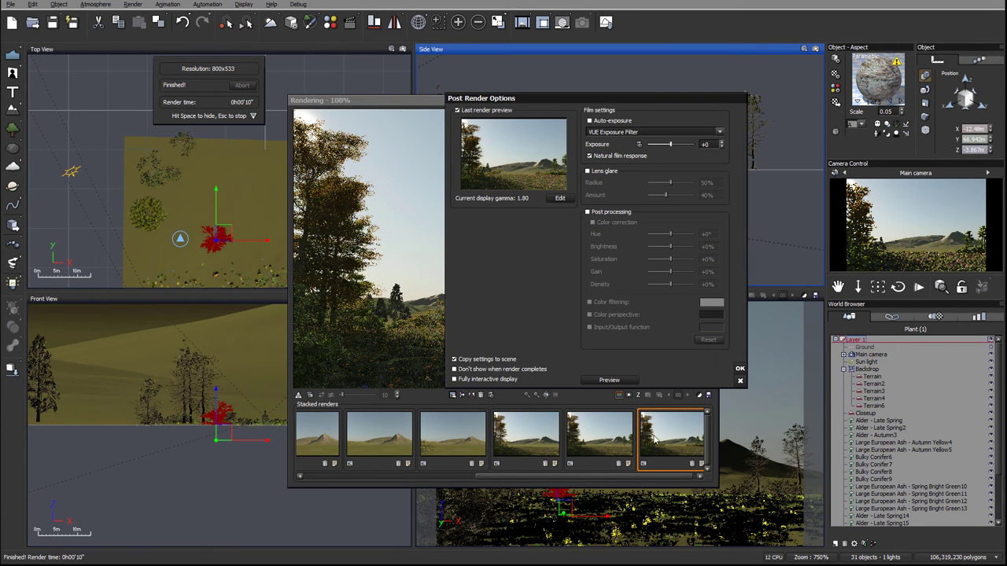
{"action": "left_click", "coordinate": [740, 369]}
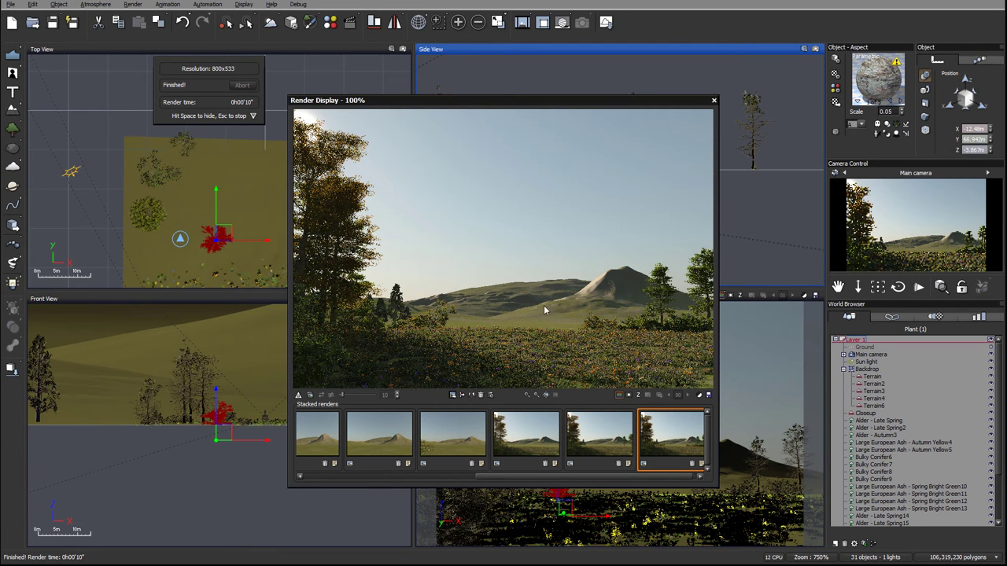
{"action": "left_click", "coordinate": [713, 100]}
Add a large European ash from the tree library and place it behind the right-hand trees, around X 64 m, Y 128 m.
{"action": "right_click_drag", "start_coordinate": [311, 201], "coordinate": [240, 208]}
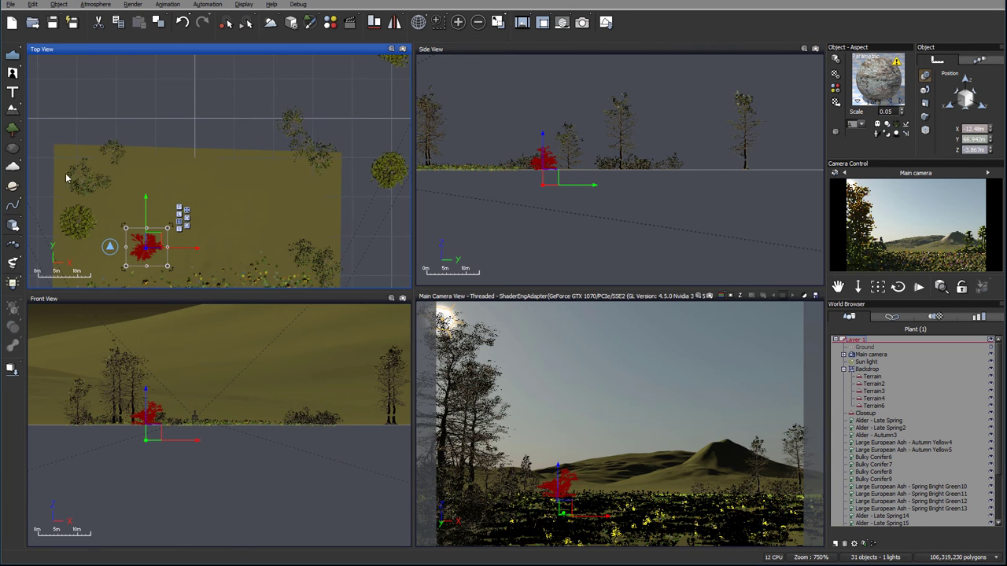
{"action": "left_click", "coordinate": [12, 132]}
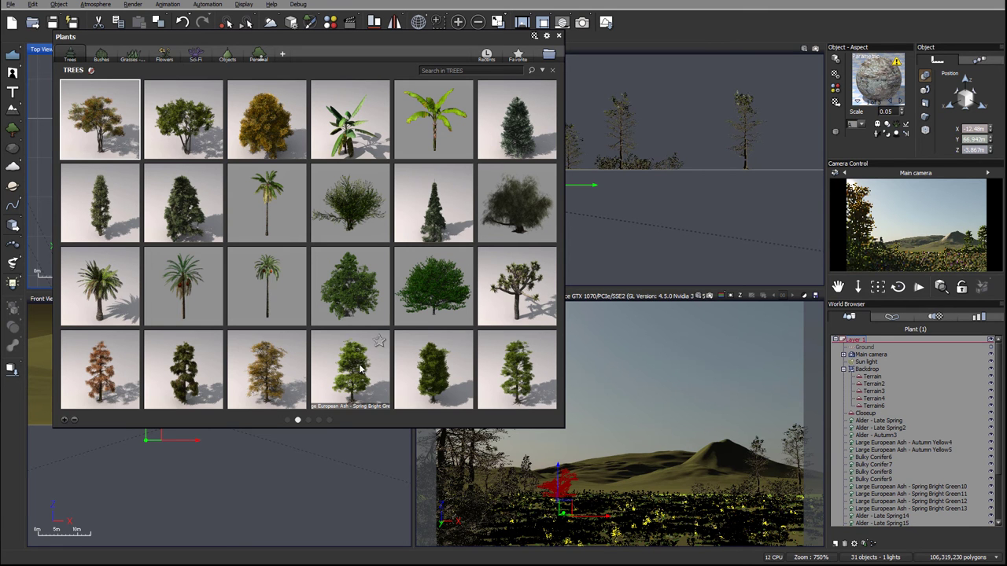
{"action": "left_click", "coordinate": [494, 383]}
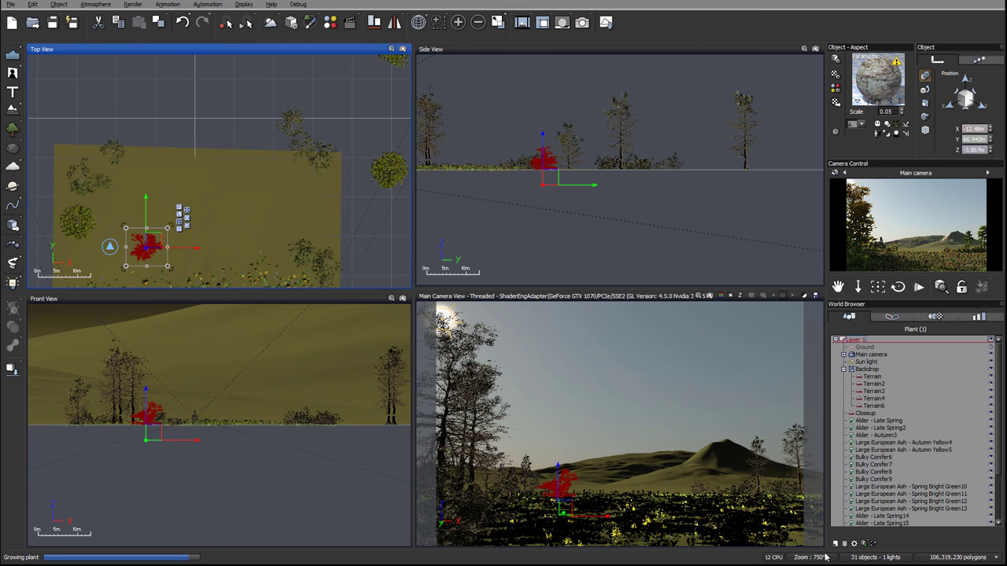
{"action": "left_click_drag", "start_coordinate": [147, 237], "coordinate": [397, 104]}
{"action": "right_click_drag", "start_coordinate": [342, 201], "coordinate": [223, 339]}
{"action": "left_click_drag", "start_coordinate": [292, 235], "coordinate": [331, 137]}
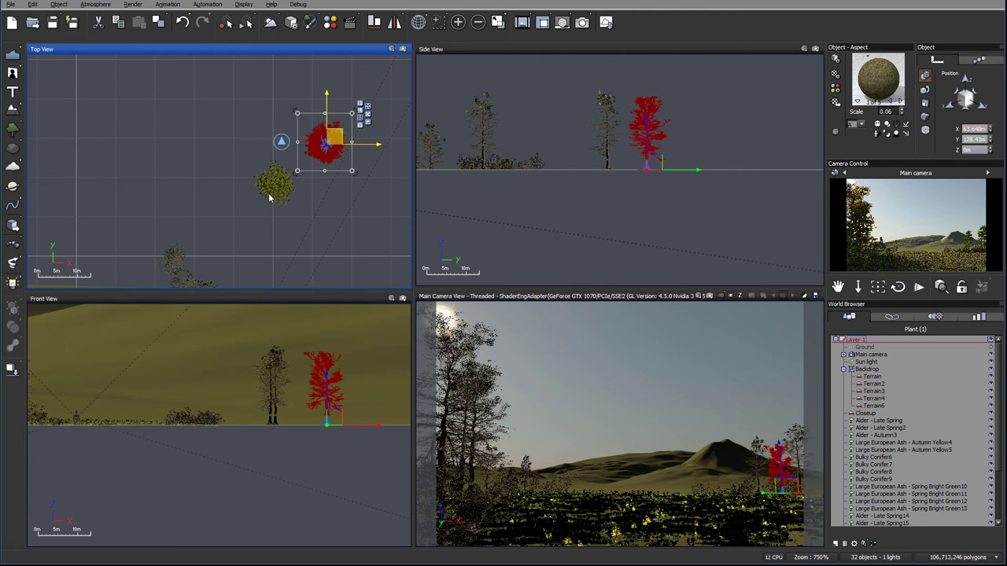
Add another tree of the same kind farther back in the scene, around X 62 m, Y 182 m.
{"action": "scroll", "coordinate": [263, 179], "scroll_direction": "down", "scroll_amount": 2}
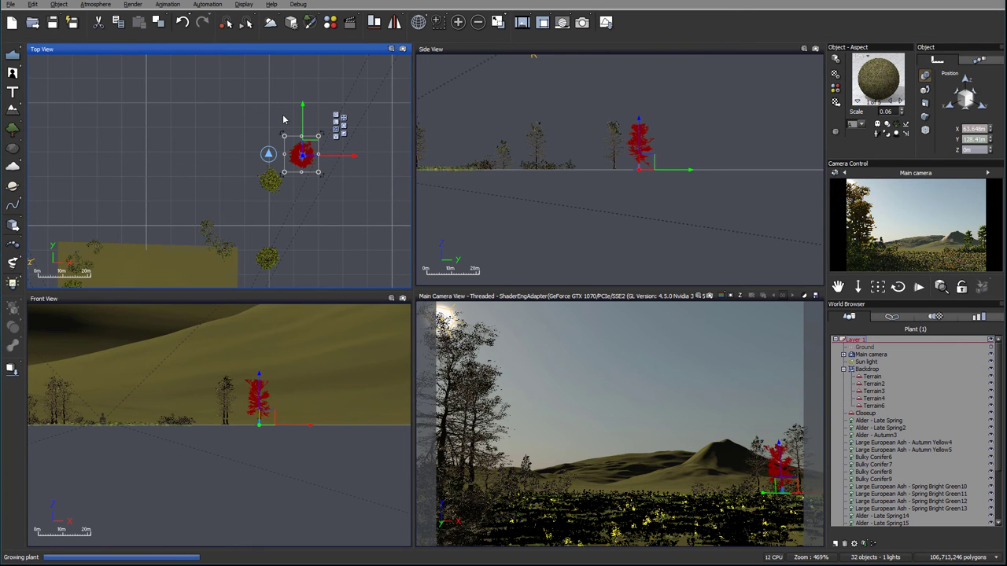
{"action": "left_click_drag", "start_coordinate": [233, 161], "coordinate": [244, 128]}
{"action": "right_click_drag", "start_coordinate": [244, 127], "coordinate": [274, 248]}
{"action": "left_click_drag", "start_coordinate": [285, 177], "coordinate": [338, 141]}
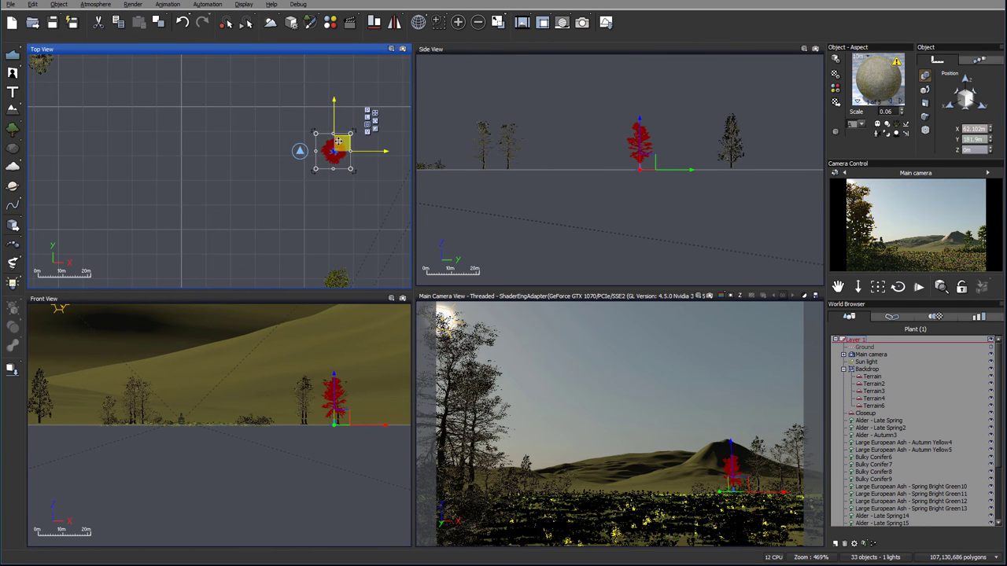
Add three more large European ashes far behind the right-hand trees, around X 81 m, Y 219 m; X 103 m, Y 234 m; and X 114 m, Y 221 m.
{"action": "left_click", "coordinate": [12, 110]}
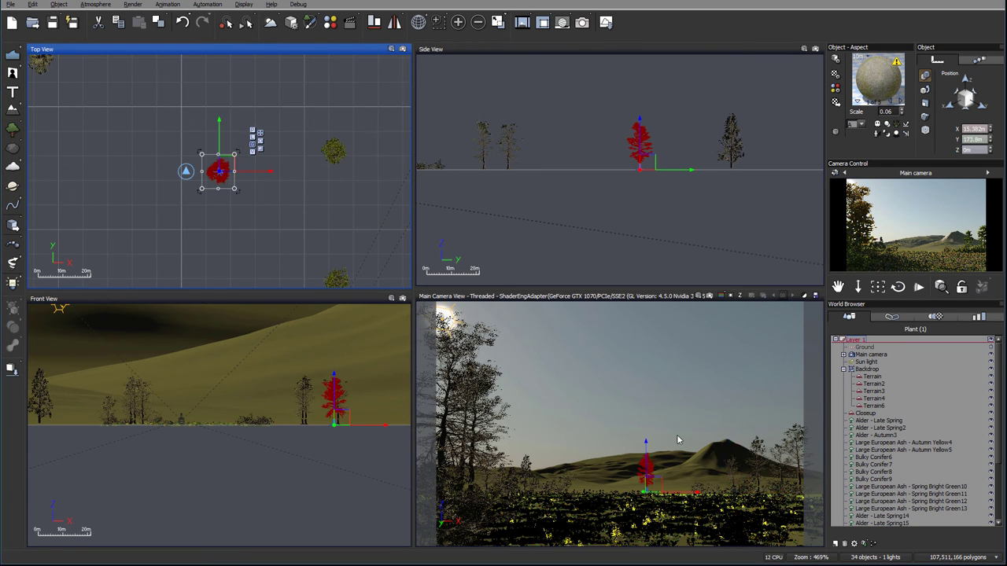
{"action": "left_click_drag", "start_coordinate": [219, 168], "coordinate": [387, 59]}
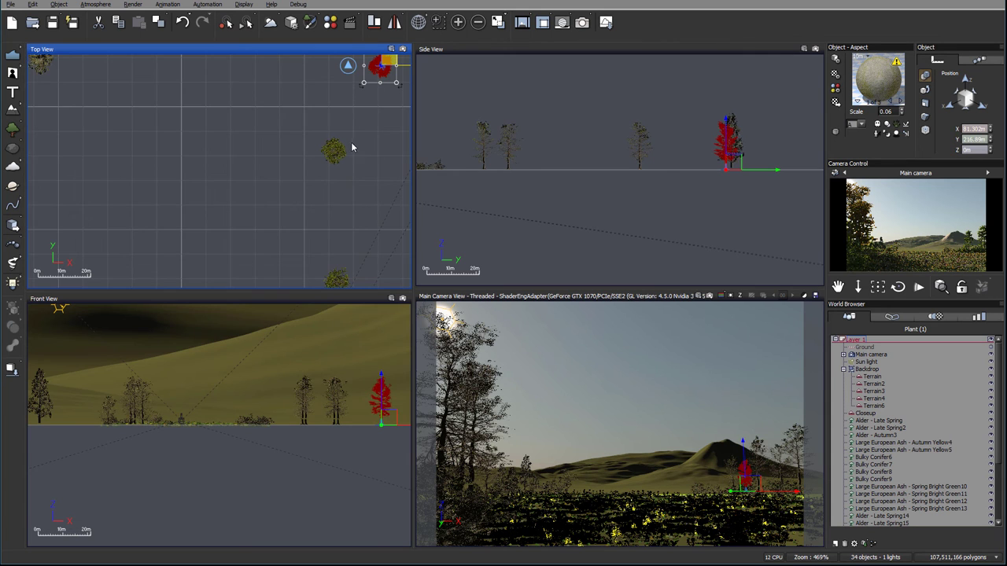
{"action": "right_click_drag", "start_coordinate": [344, 161], "coordinate": [144, 230]}
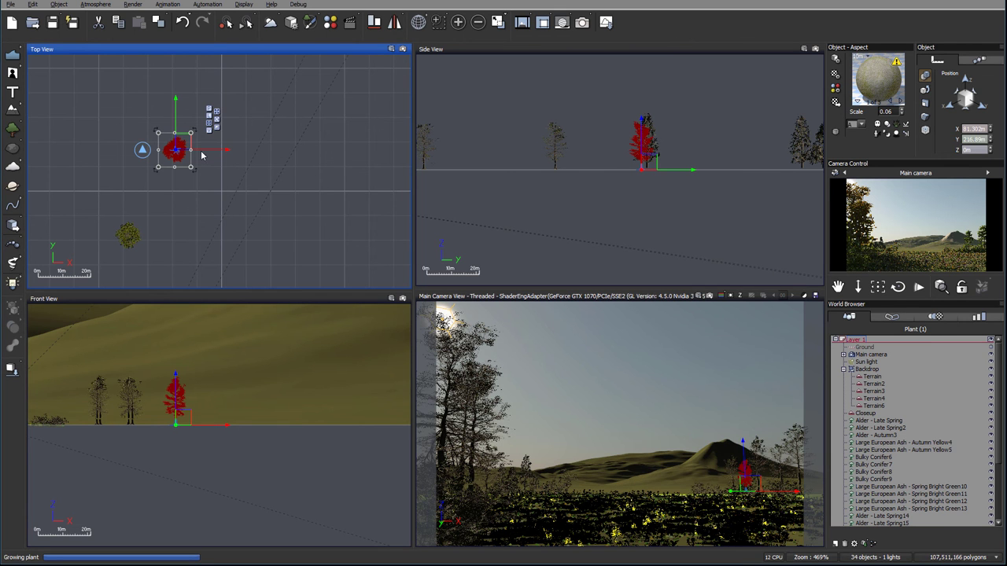
{"action": "left_click_drag", "start_coordinate": [223, 163], "coordinate": [237, 98]}
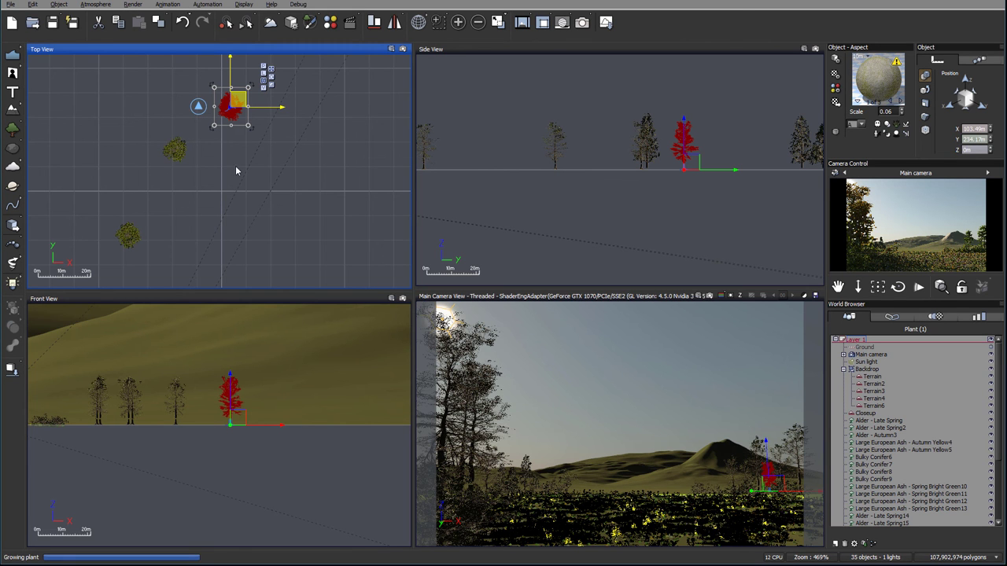
{"action": "left_click_drag", "start_coordinate": [229, 161], "coordinate": [252, 135]}
Add an Alder - Late Spring from the tree library and place it in the right foreground near the camera, around X 6.4 m, Y 1.4 m.
{"action": "right_click_drag", "start_coordinate": [229, 237], "coordinate": [353, 66]}
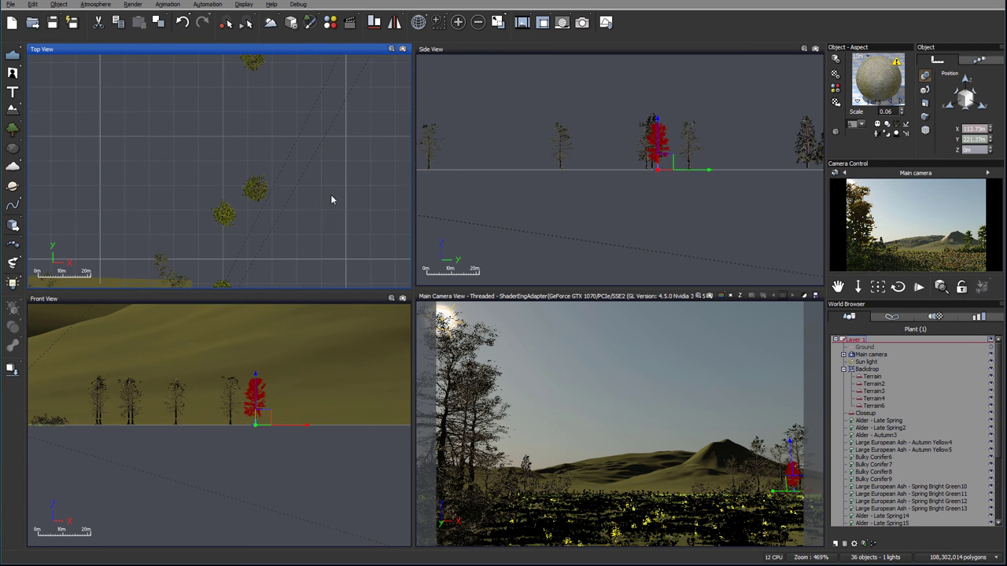
{"action": "right_click_drag", "start_coordinate": [236, 267], "coordinate": [357, 57]}
{"action": "right_click_drag", "start_coordinate": [323, 232], "coordinate": [342, 125]}
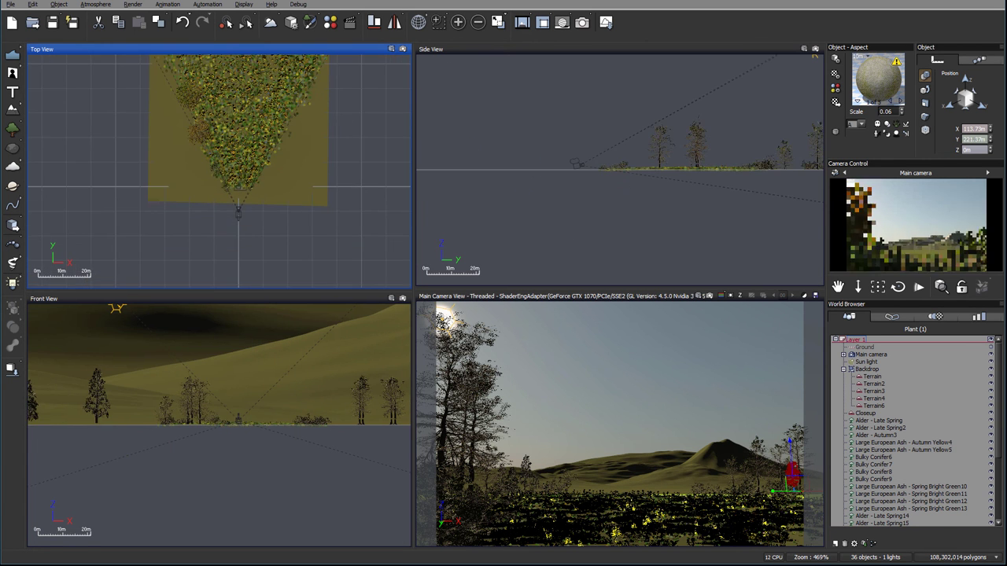
{"action": "left_click", "coordinate": [13, 129]}
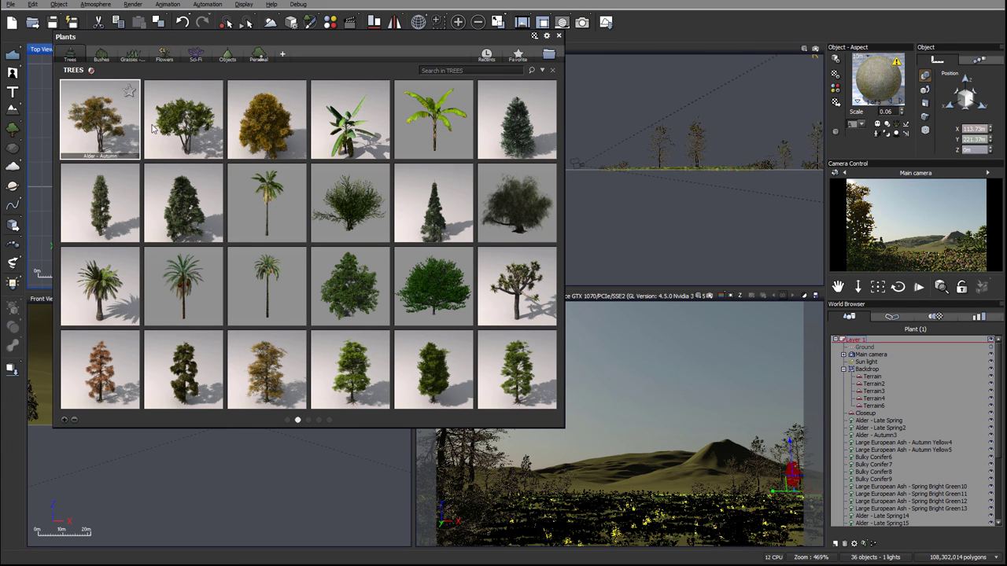
{"action": "mouse_move", "coordinate": [173, 126]}
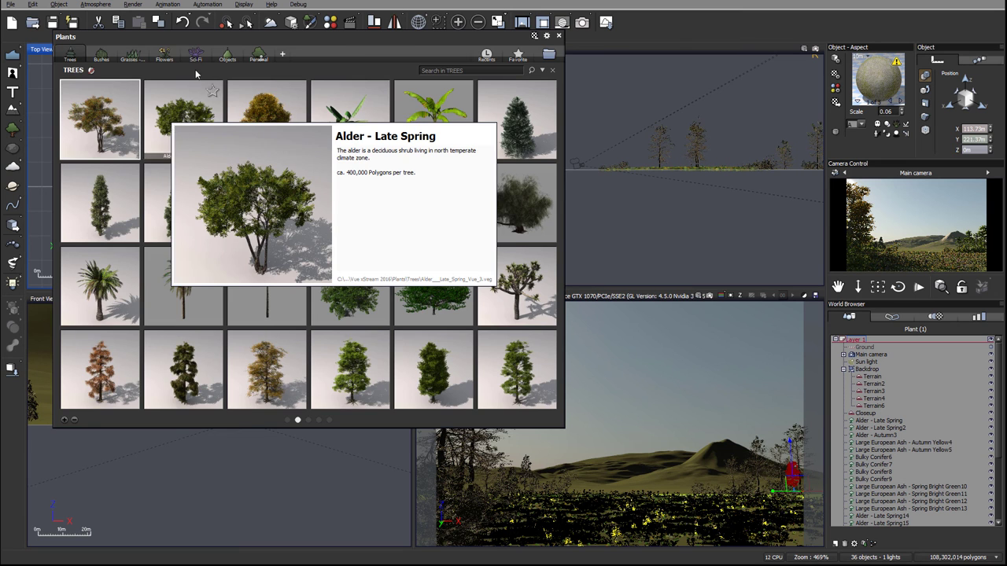
{"action": "double_click", "coordinate": [163, 115]}
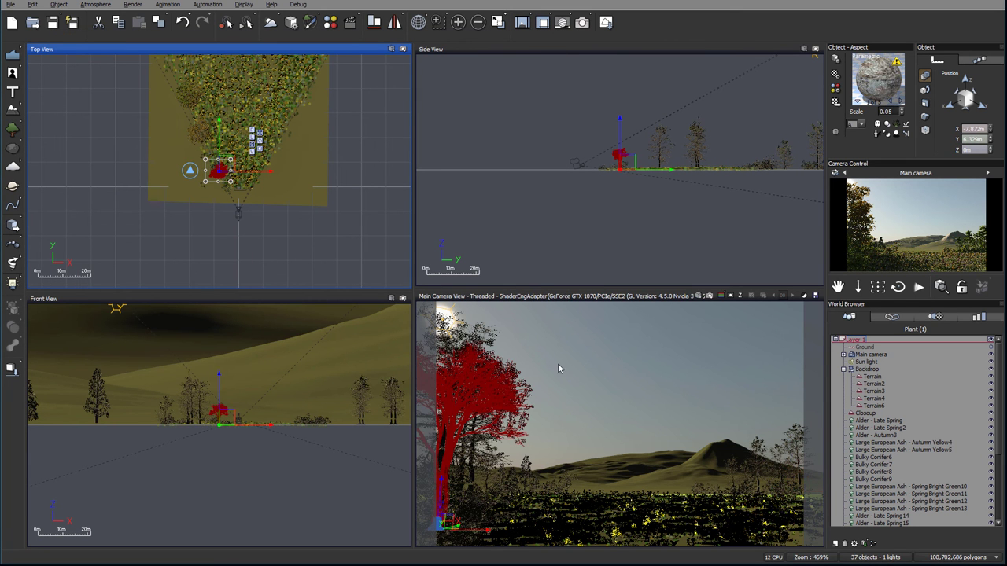
{"action": "left_click_drag", "start_coordinate": [221, 167], "coordinate": [256, 178]}
Scale the foreground alder down to roughly half its size and reposition it around X 5.6 m, Y 2.2 m.
{"action": "scroll", "coordinate": [628, 162], "scroll_direction": "up", "scroll_amount": 6}
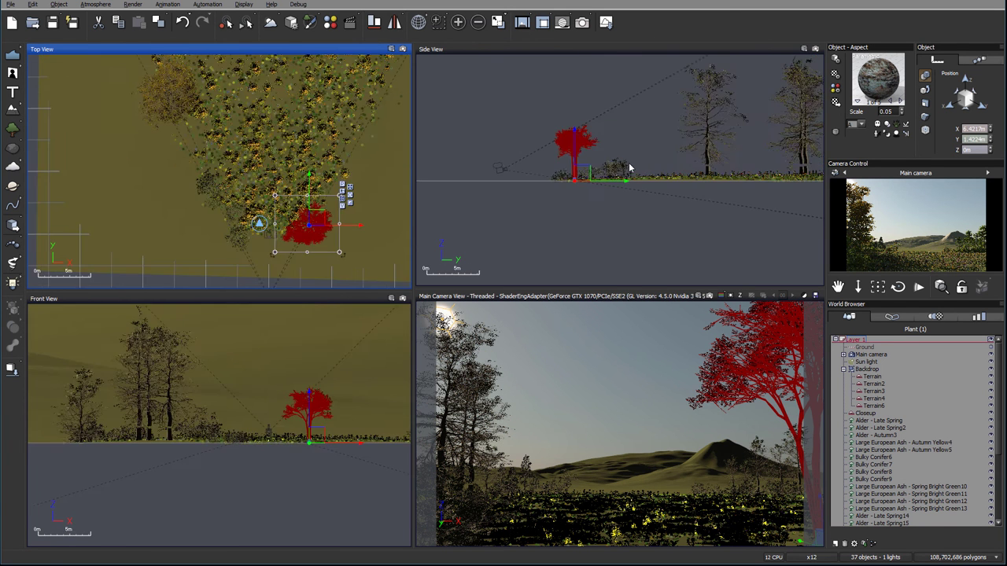
{"action": "left_click", "coordinate": [537, 142]}
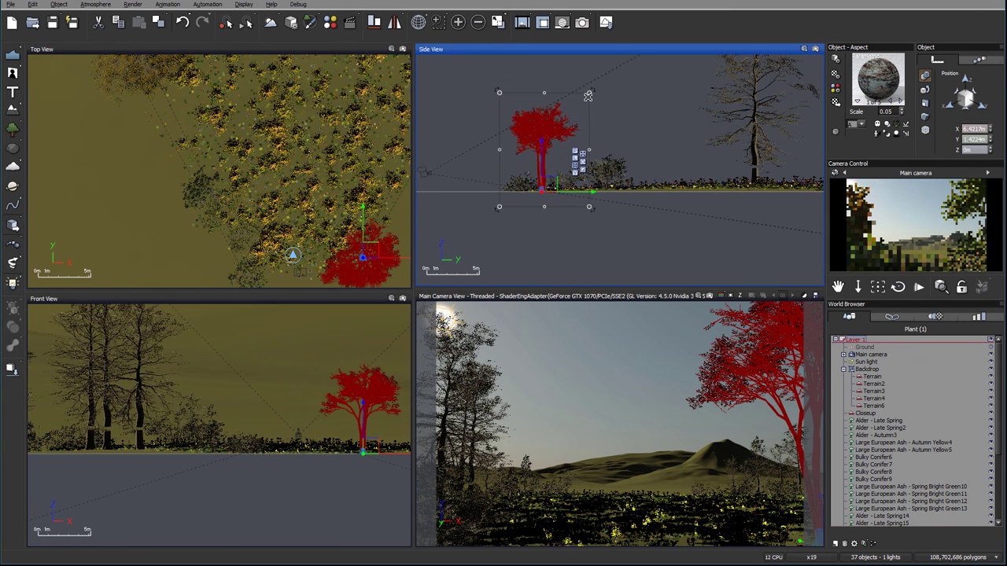
{"action": "left_click_drag", "start_coordinate": [587, 91], "coordinate": [548, 144]}
{"action": "right_click_drag", "start_coordinate": [365, 232], "coordinate": [331, 150]}
{"action": "left_click_drag", "start_coordinate": [340, 188], "coordinate": [331, 159]}
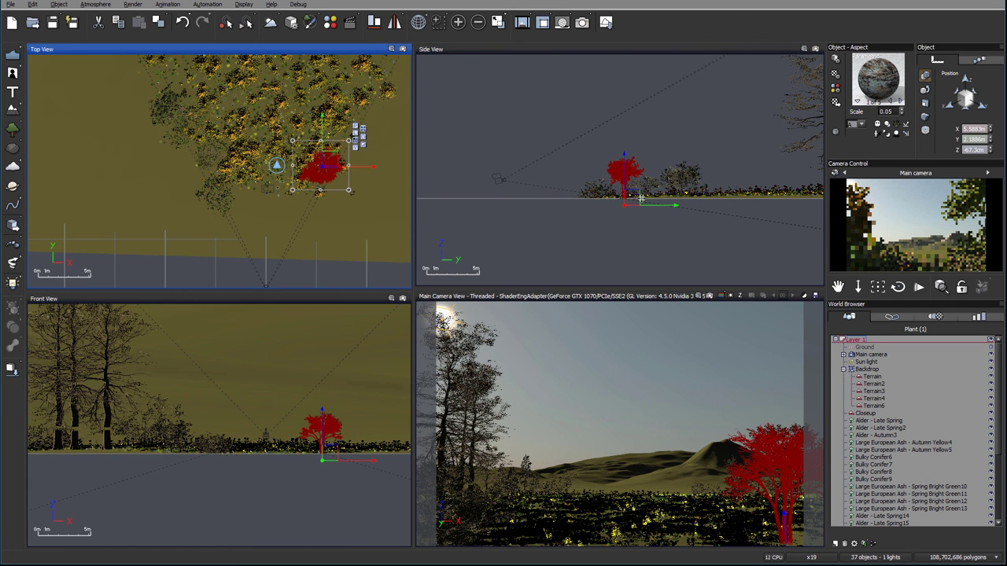
Sink the foreground alder to about Z -2 m as a bush, adjusting its size and position to around X 5.2 m, Y 1 m.
{"action": "left_click_drag", "start_coordinate": [628, 202], "coordinate": [619, 221]}
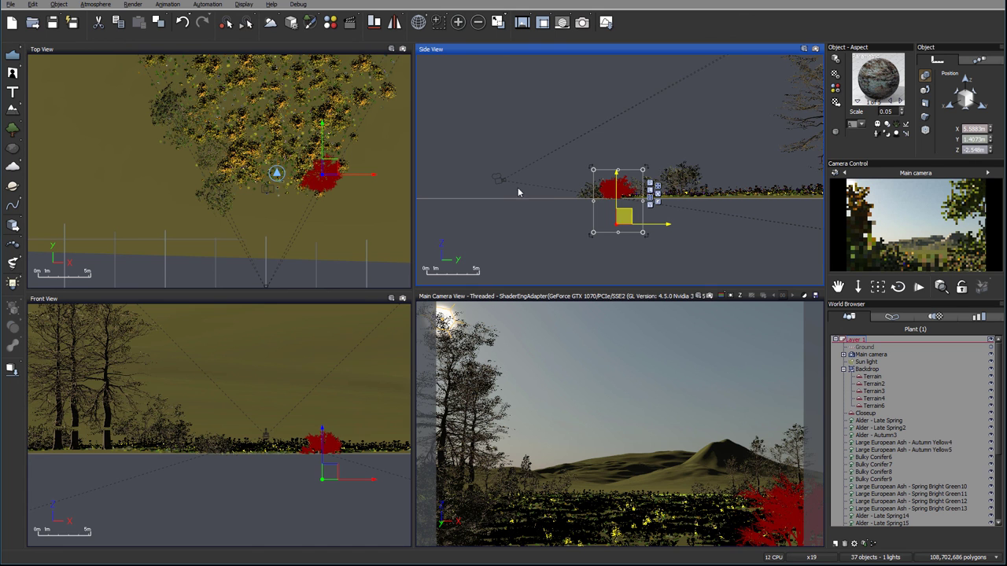
{"action": "left_click_drag", "start_coordinate": [334, 172], "coordinate": [362, 217]}
{"action": "left_click_drag", "start_coordinate": [620, 217], "coordinate": [624, 213]}
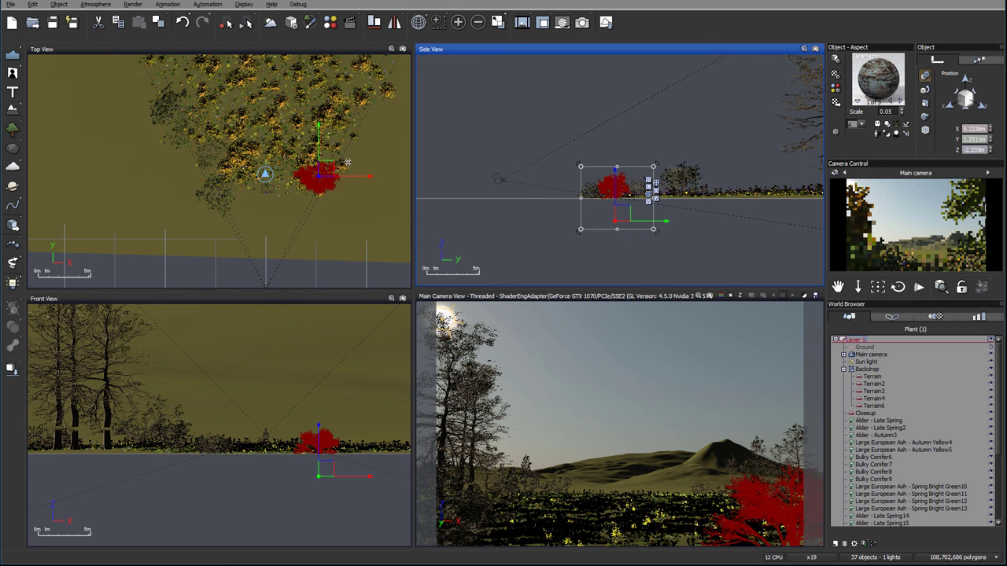
{"action": "left_click_drag", "start_coordinate": [651, 167], "coordinate": [645, 173]}
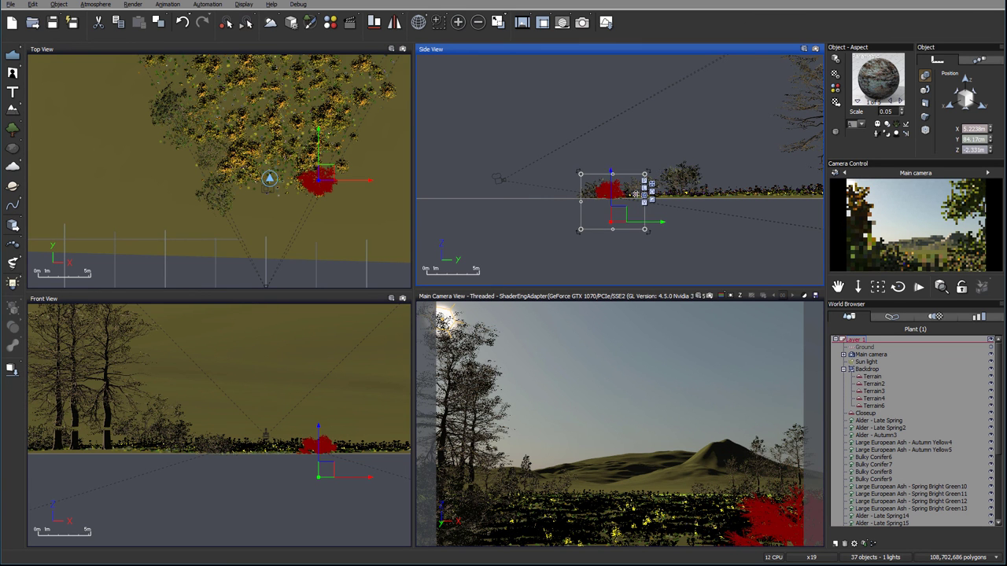
{"action": "left_click_drag", "start_coordinate": [627, 218], "coordinate": [629, 215]}
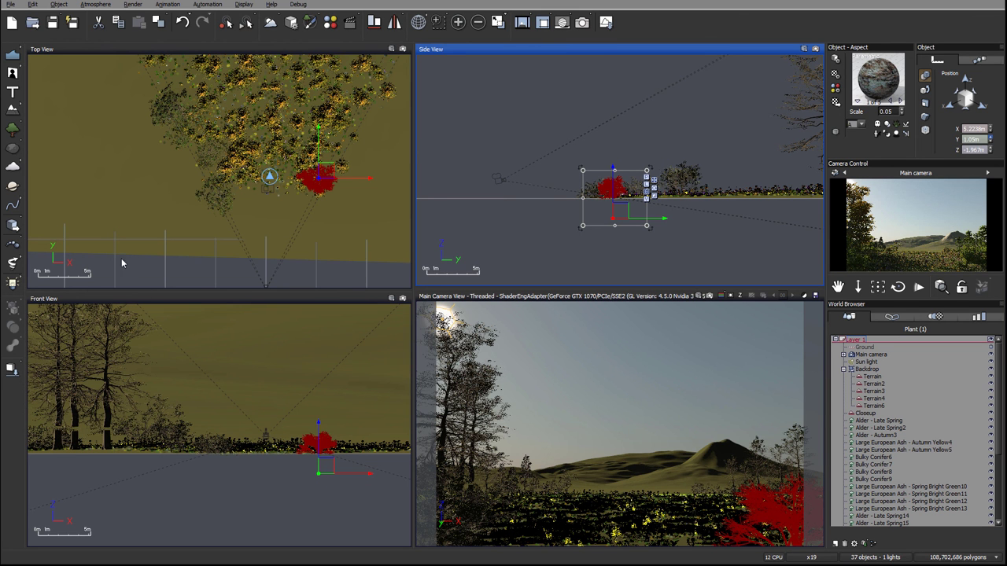
Browse the tree library, add a leafless tree and place it at the right edge of the flower field, around X 9.5 m, Y 5 m.
{"action": "left_click", "coordinate": [13, 131]}
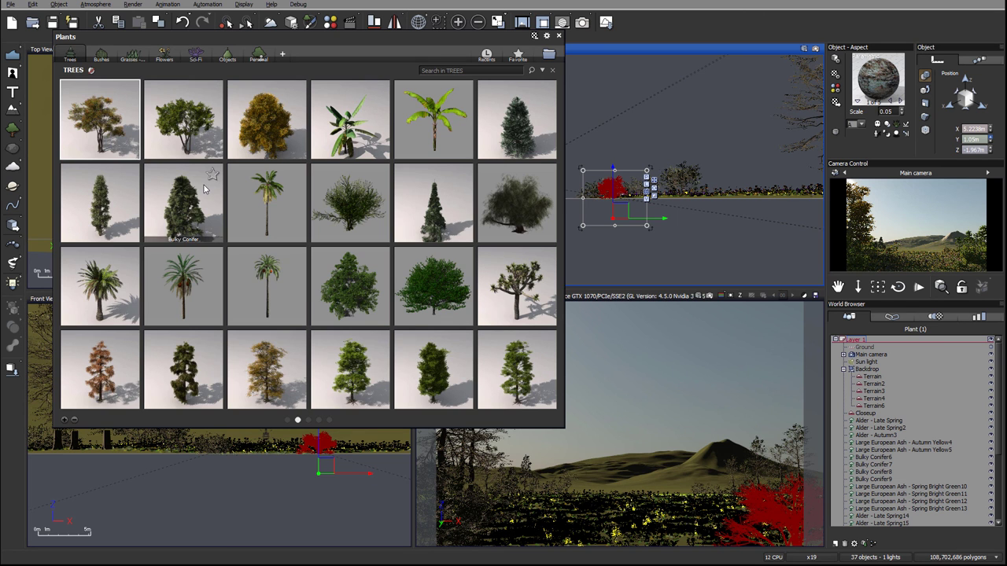
{"action": "scroll", "coordinate": [202, 186], "scroll_direction": "down", "scroll_amount": 1}
{"action": "scroll", "coordinate": [263, 283], "scroll_direction": "down", "scroll_amount": 1}
{"action": "mouse_move", "coordinate": [264, 283]}
{"action": "scroll", "coordinate": [263, 283], "scroll_direction": "down", "scroll_amount": 1}
{"action": "mouse_move", "coordinate": [93, 291]}
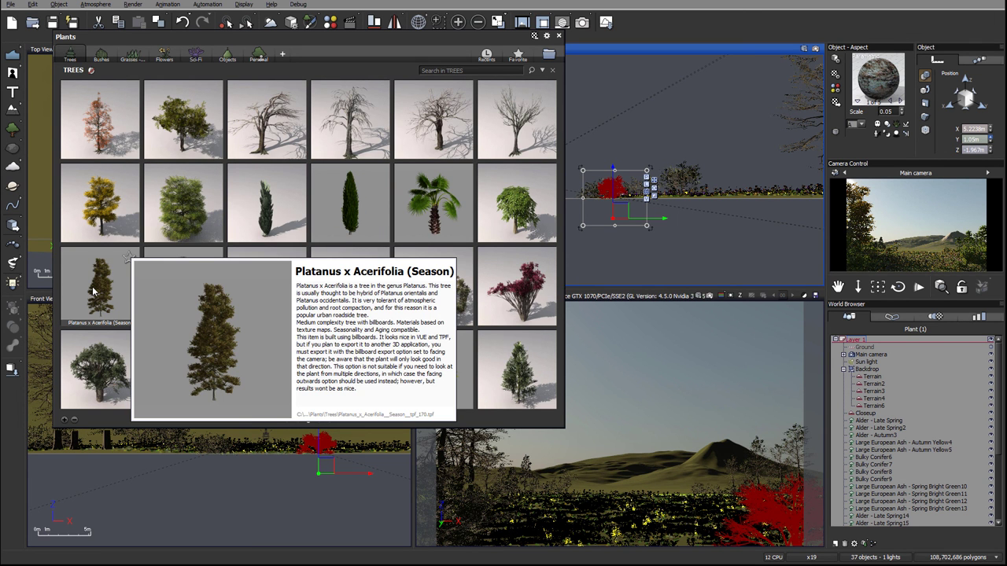
{"action": "scroll", "coordinate": [292, 138], "scroll_direction": "down", "scroll_amount": 1}
{"action": "mouse_move", "coordinate": [211, 340]}
{"action": "scroll", "coordinate": [211, 340], "scroll_direction": "down", "scroll_amount": 1}
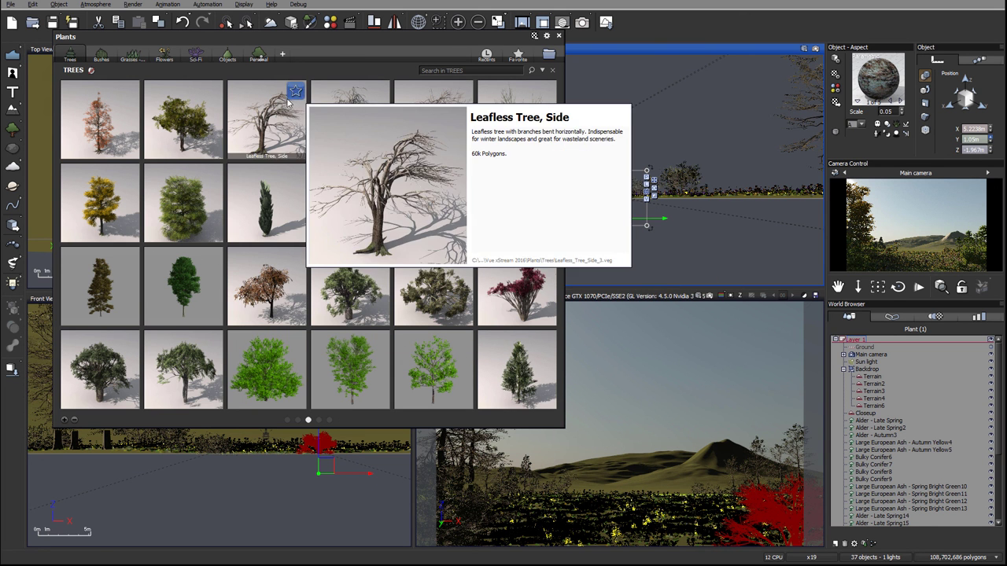
{"action": "double_click", "coordinate": [432, 126]}
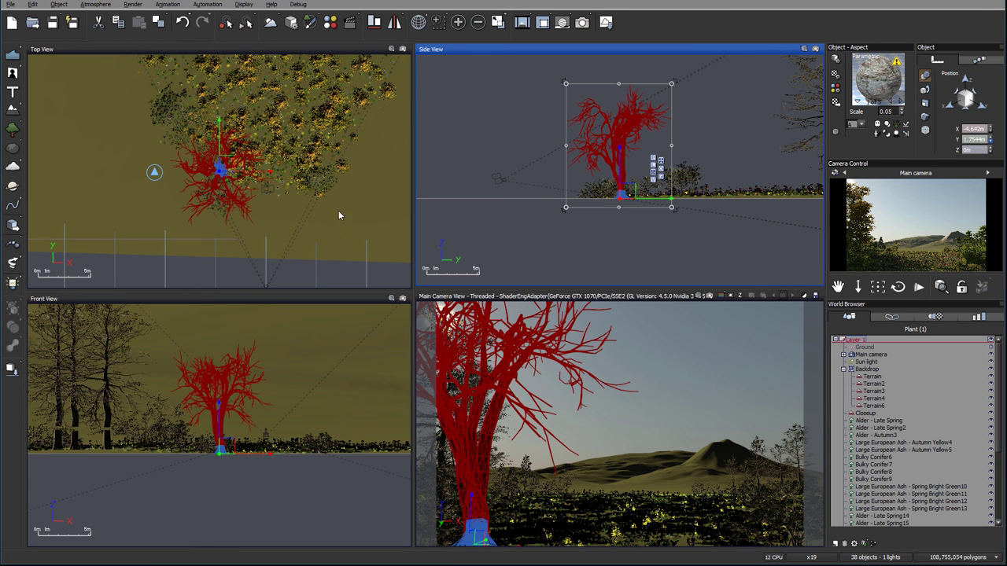
{"action": "left_click_drag", "start_coordinate": [223, 165], "coordinate": [365, 133]}
Scale the leafless tree down to roughly half its size and move it to around X 7.4 m, Y 3 m.
{"action": "left_click", "coordinate": [659, 155]}
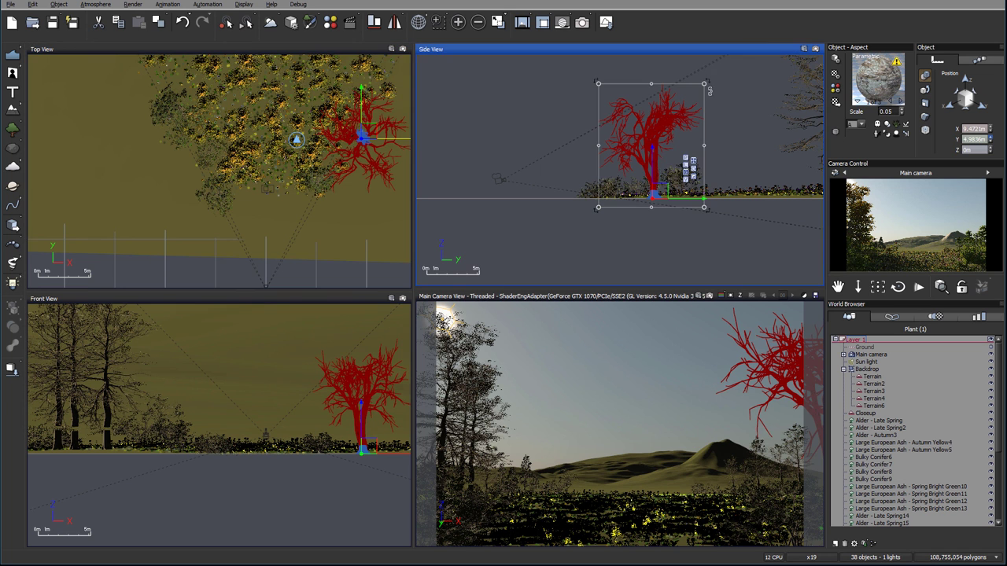
{"action": "left_click_drag", "start_coordinate": [707, 82], "coordinate": [658, 138]}
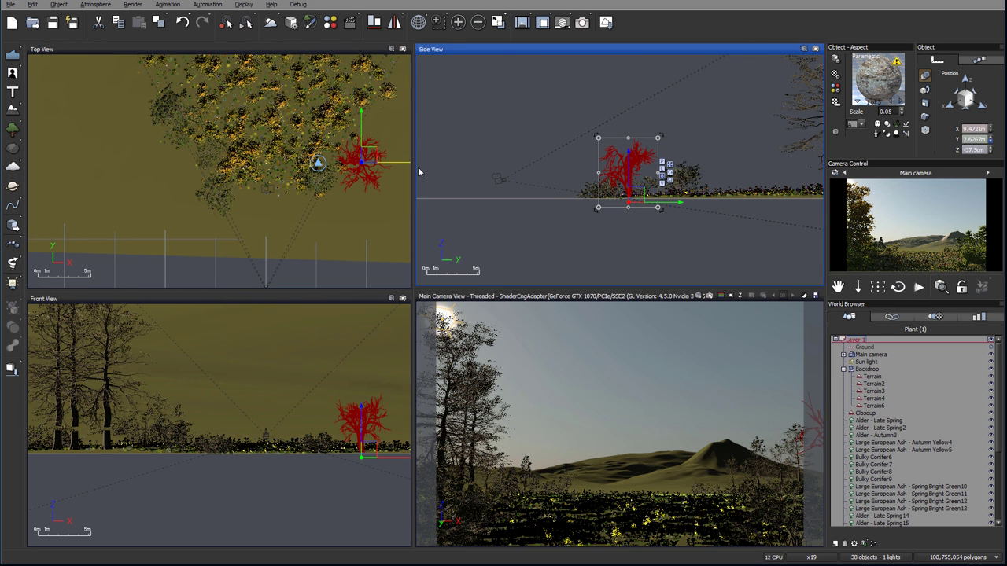
{"action": "left_click", "coordinate": [363, 163]}
{"action": "left_click_drag", "start_coordinate": [363, 164], "coordinate": [342, 157]}
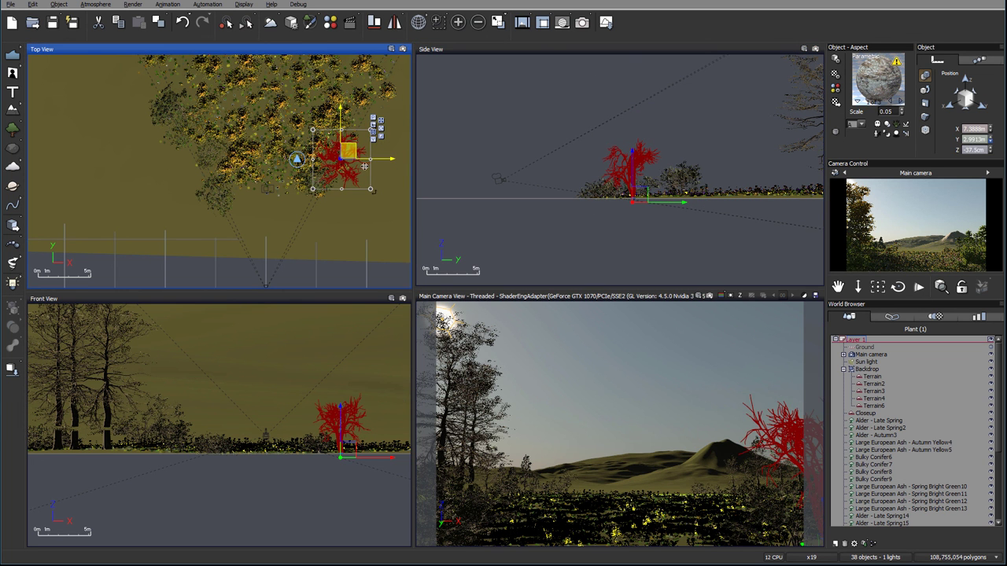
Sink the leafless tree to about Z -1.9 m and move it farther back, around X 9.5 m, Y 8.4 m.
{"action": "left_click_drag", "start_coordinate": [645, 192], "coordinate": [656, 207]}
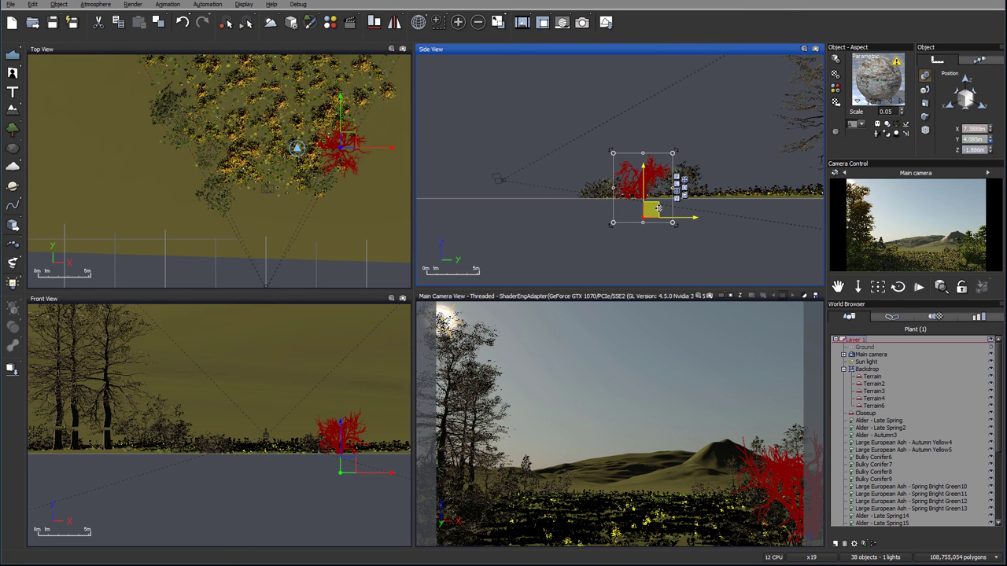
{"action": "left_click_drag", "start_coordinate": [350, 136], "coordinate": [380, 92]}
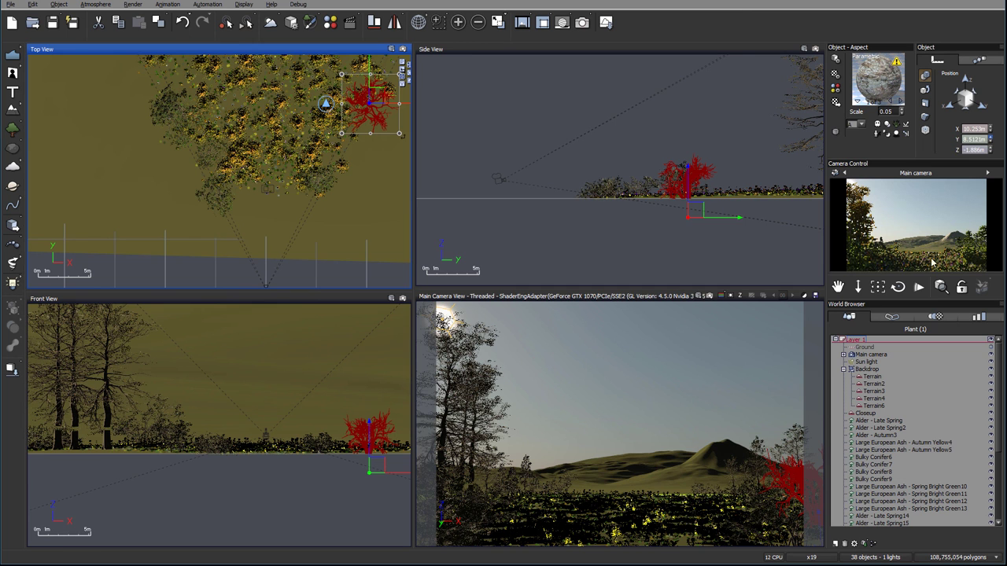
{"action": "left_click_drag", "start_coordinate": [378, 95], "coordinate": [369, 97]}
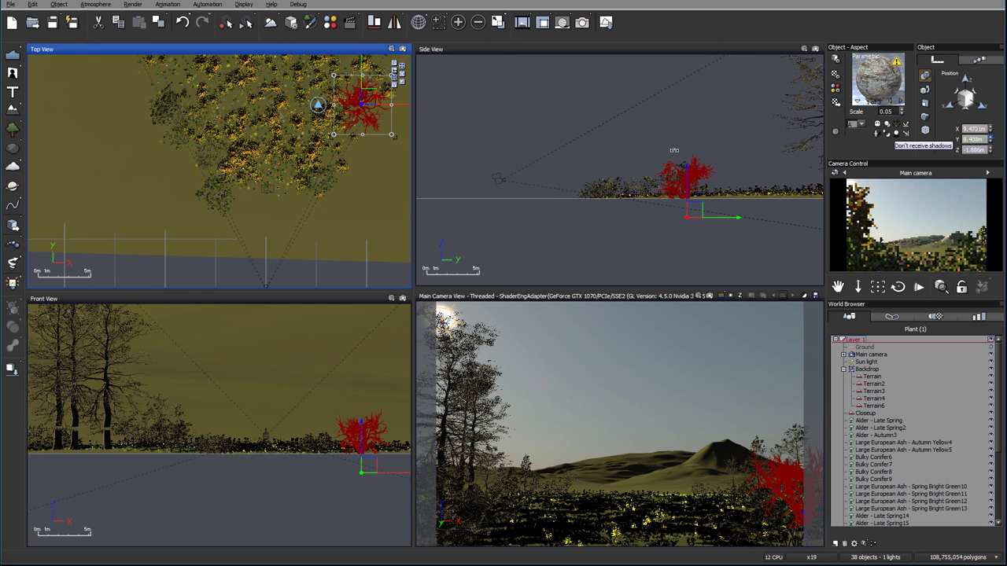
{"action": "right_click_drag", "start_coordinate": [291, 115], "coordinate": [292, 192]}
{"action": "scroll", "coordinate": [284, 190], "scroll_direction": "down", "scroll_amount": 2}
{"action": "scroll", "coordinate": [281, 189], "scroll_direction": "down", "scroll_amount": 3}
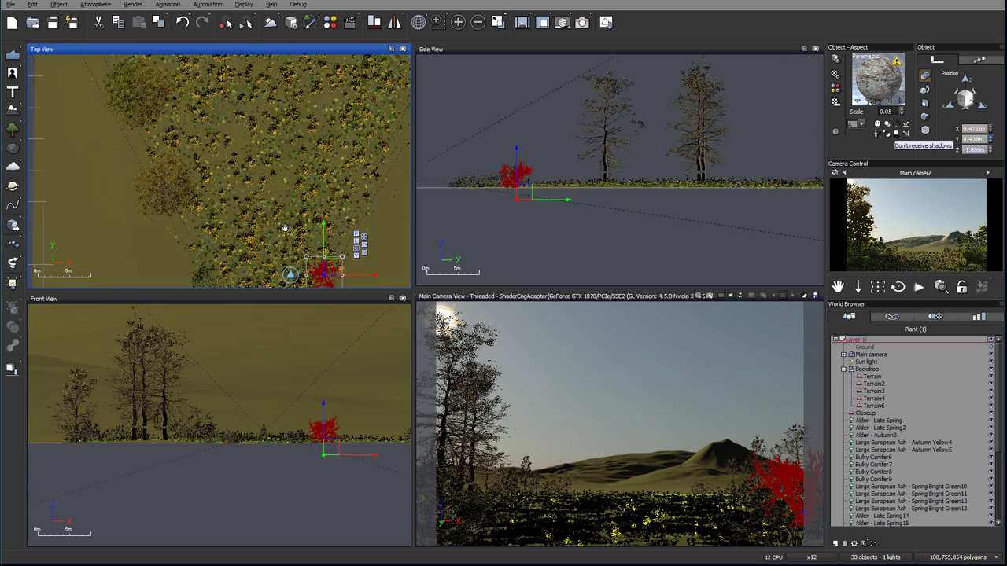
{"action": "scroll", "coordinate": [279, 187], "scroll_direction": "down", "scroll_amount": 4}
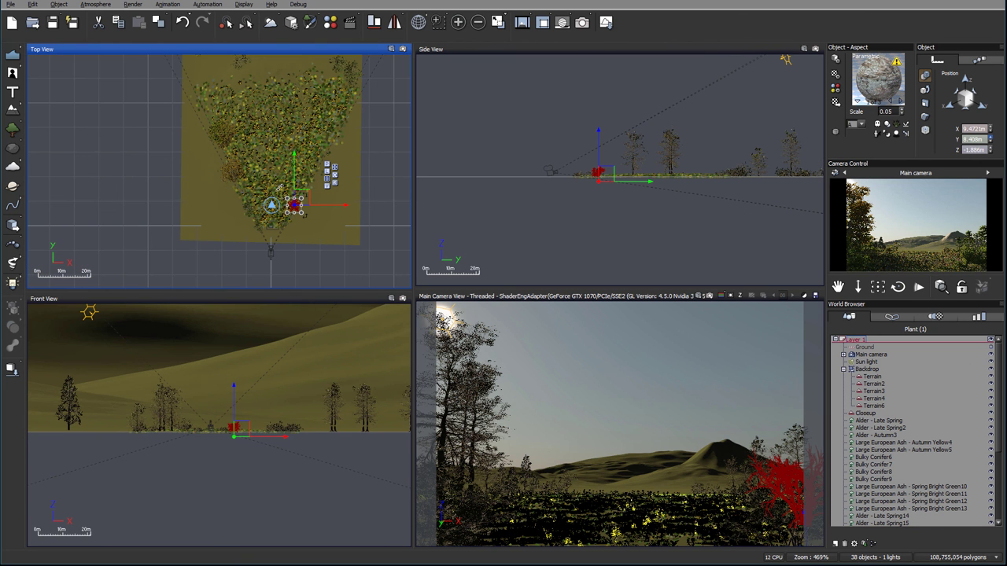